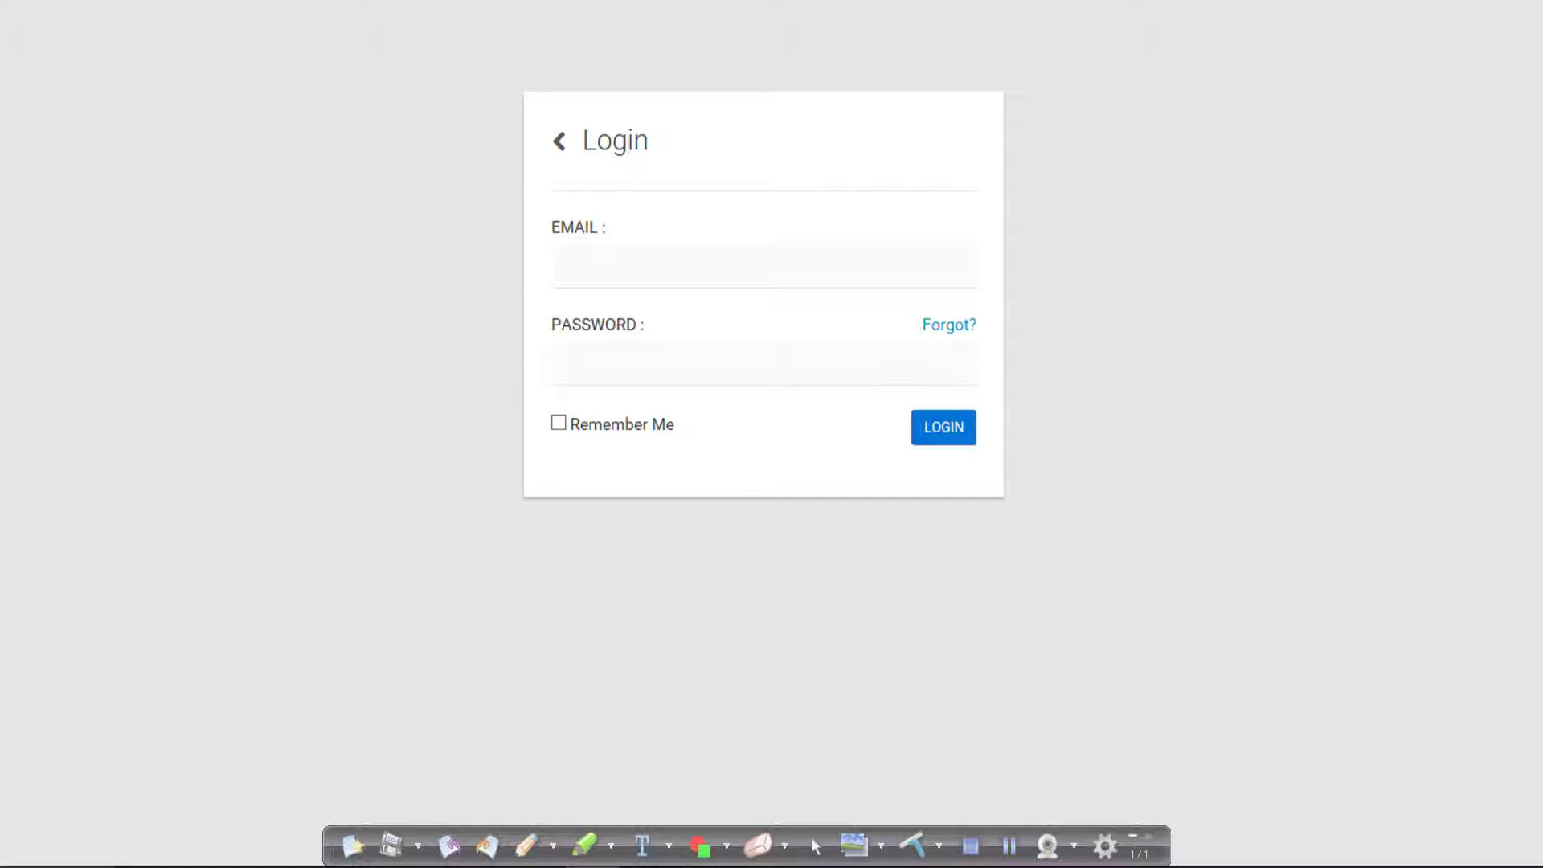
# End the PowerPoint slide show at the login slide with Esc
pyautogui.press('Escape')
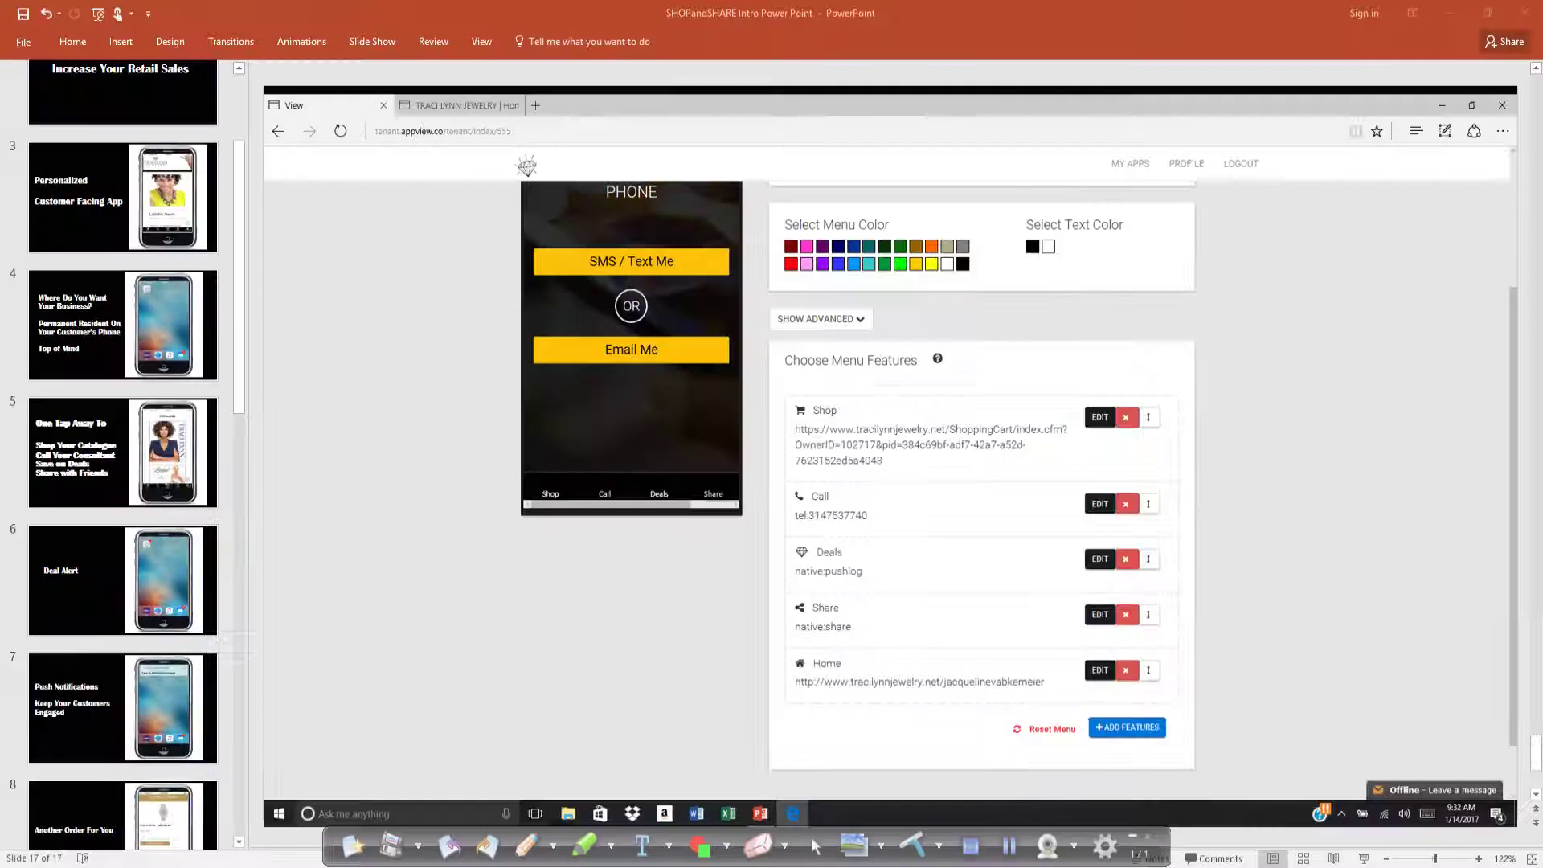
# Switch from PowerPoint to the AppView tab in Edge and navigate back to the login page
pyautogui.click(1451, 13)
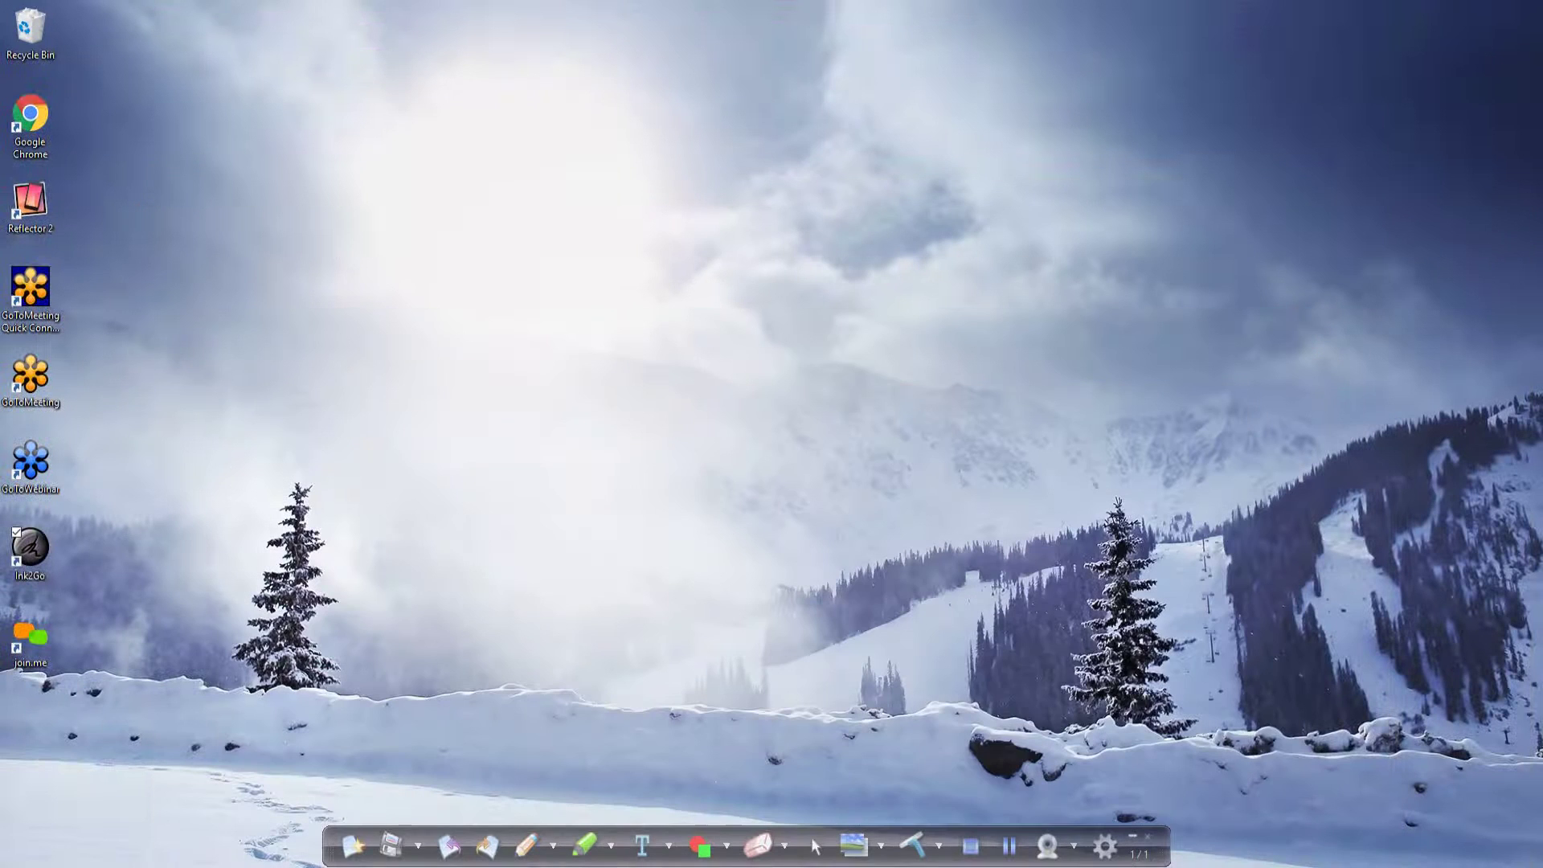
pyautogui.hotkey('alt', 'Tab')
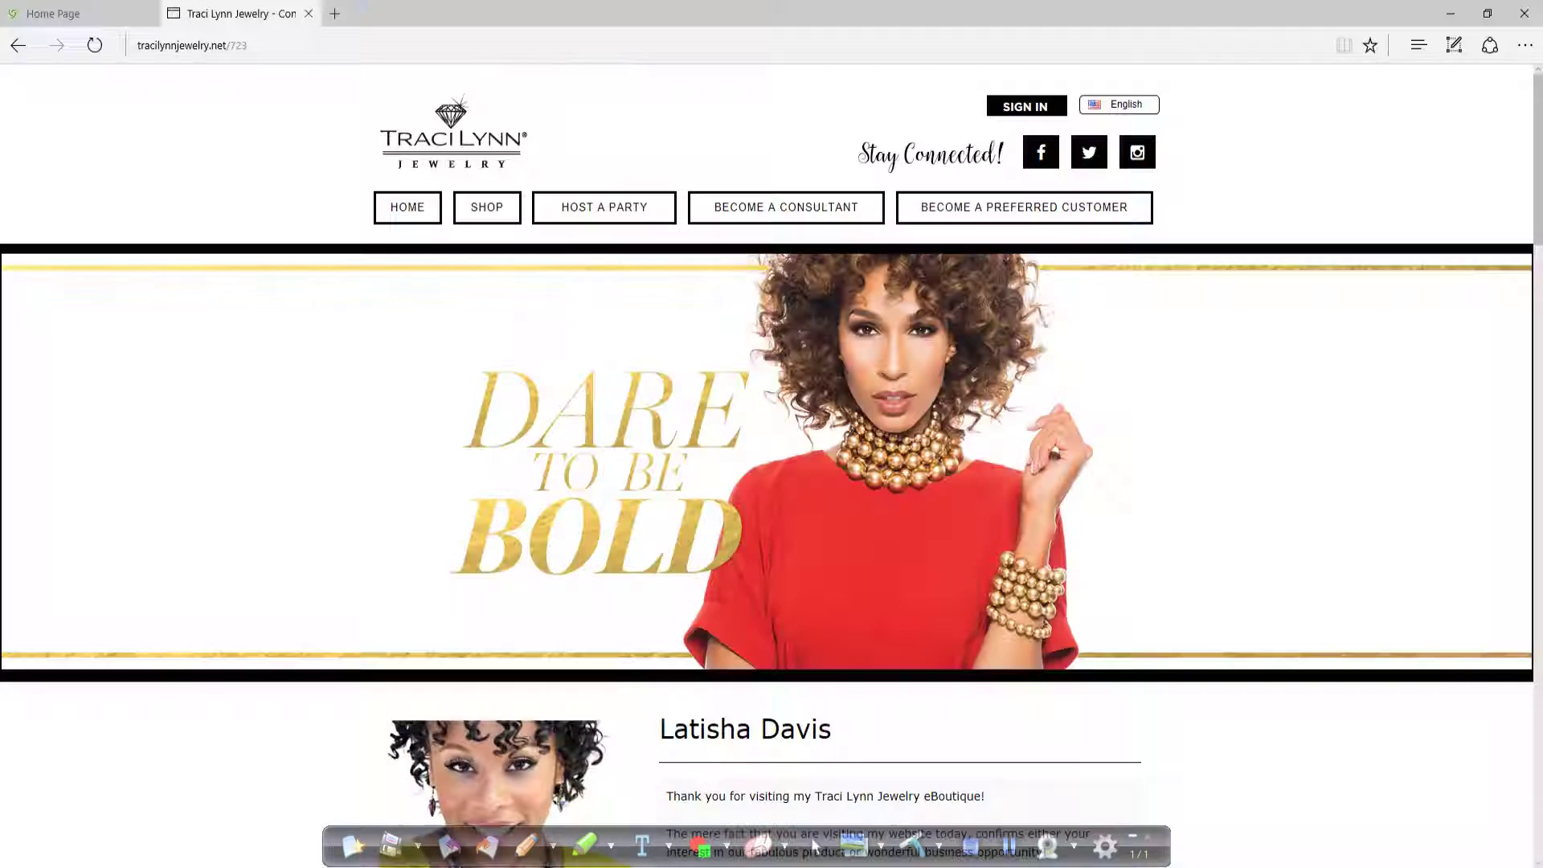
pyautogui.hotkey('ctrl', 'Tab')
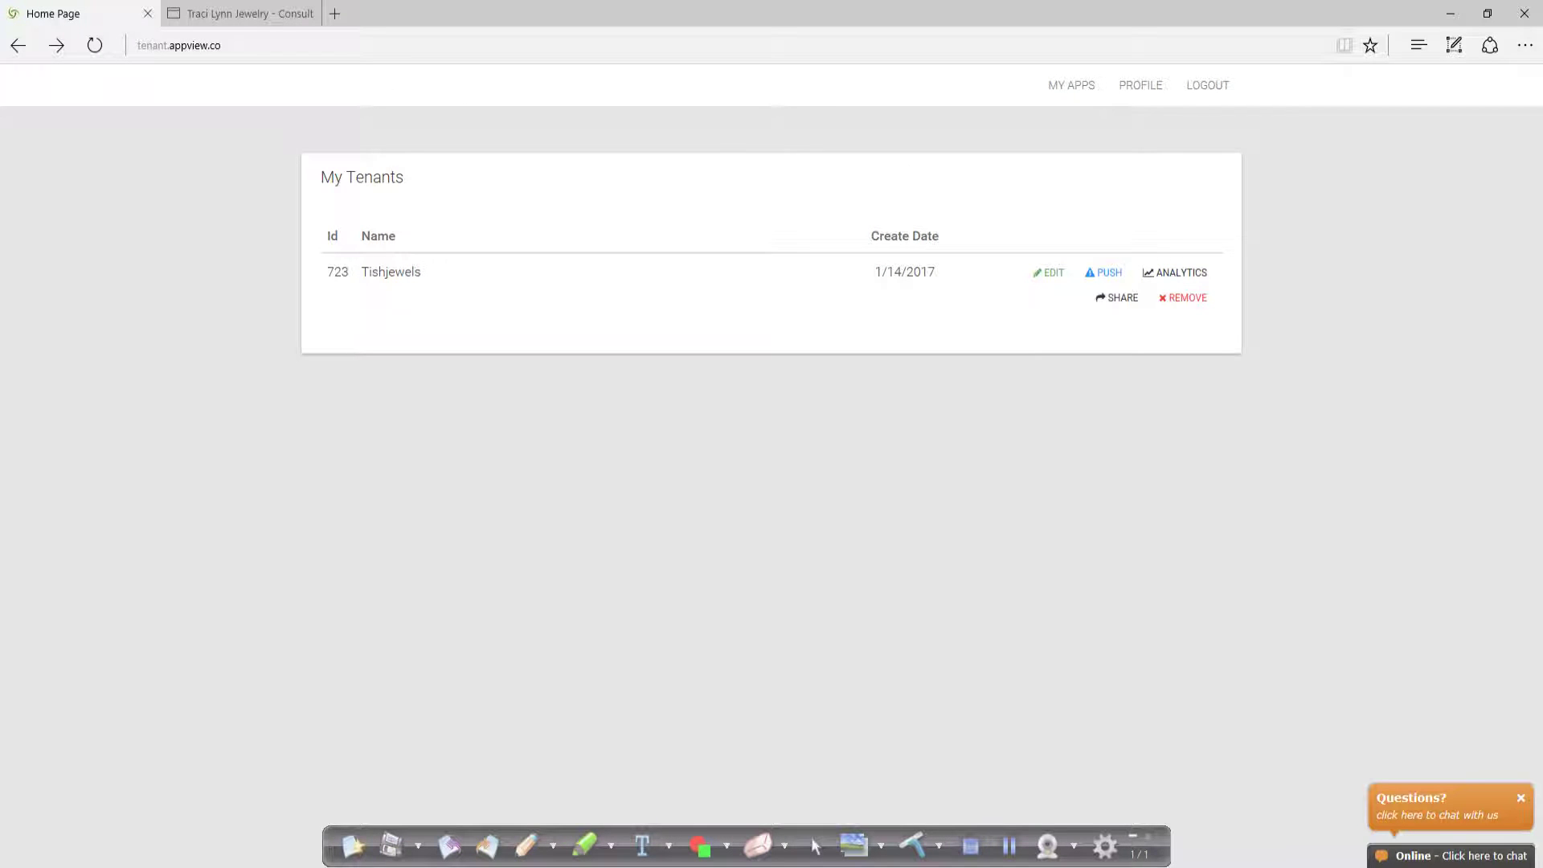
pyautogui.click(18, 45)
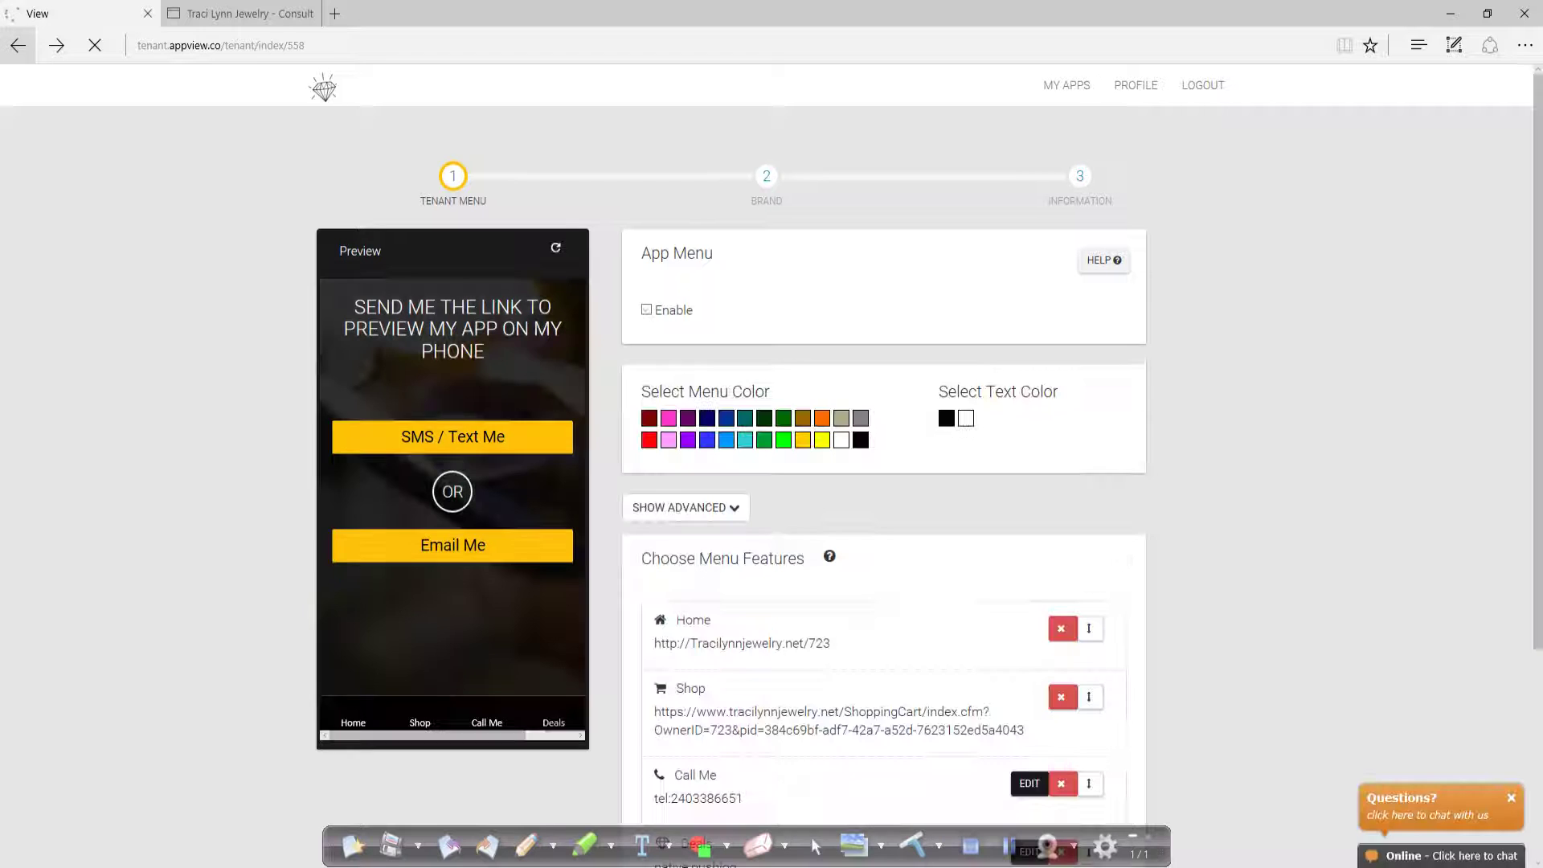
pyautogui.click(18, 45)
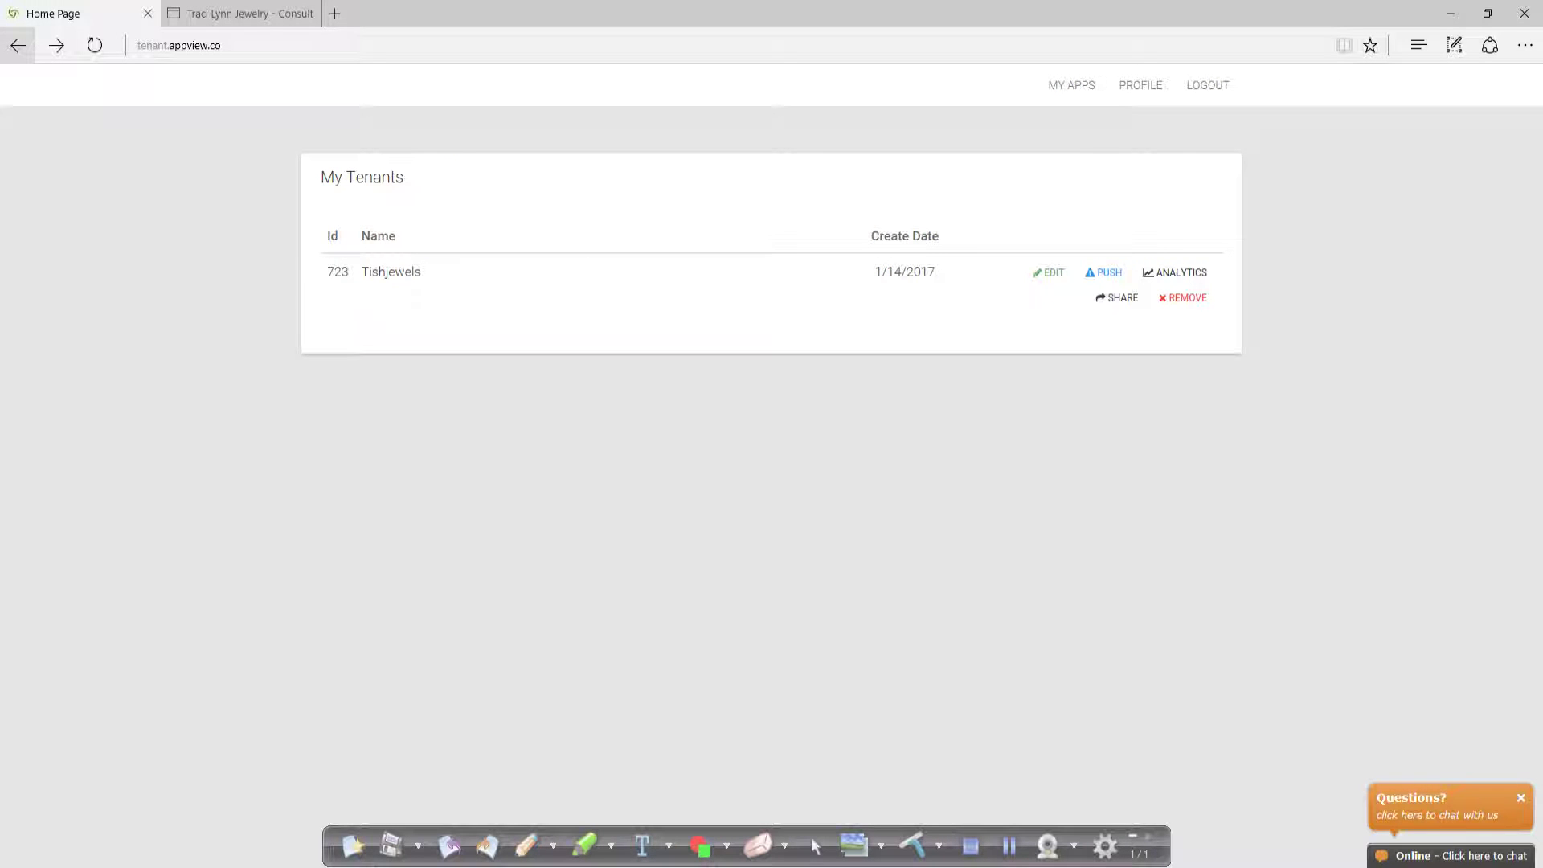
pyautogui.click(18, 45)
pyautogui.click(18, 45)
pyautogui.click(18, 45)
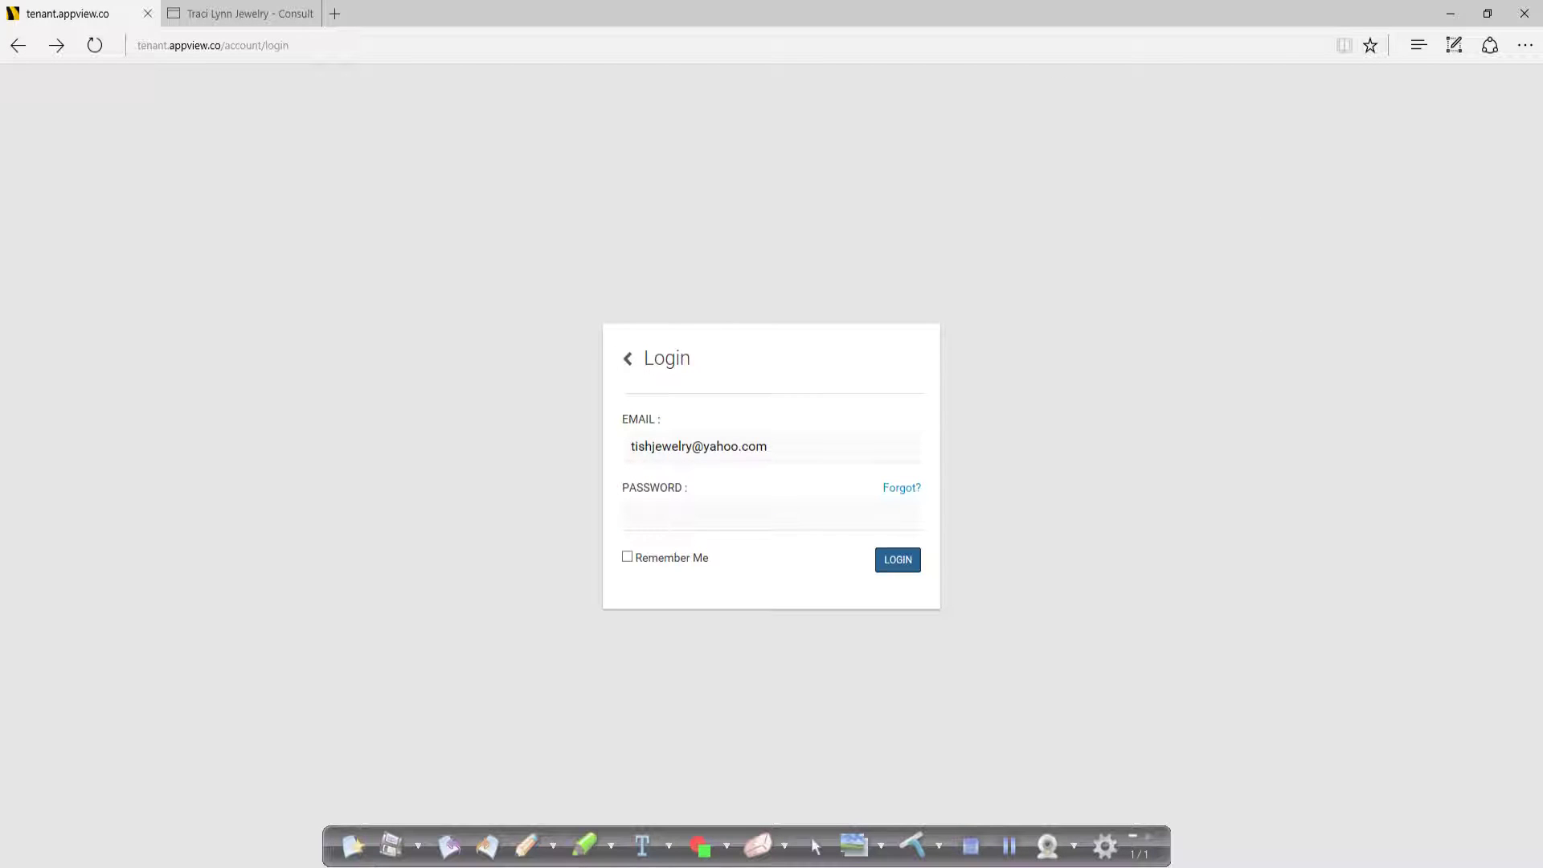
# Log in with the saved account email and password
pyautogui.click(768, 446)
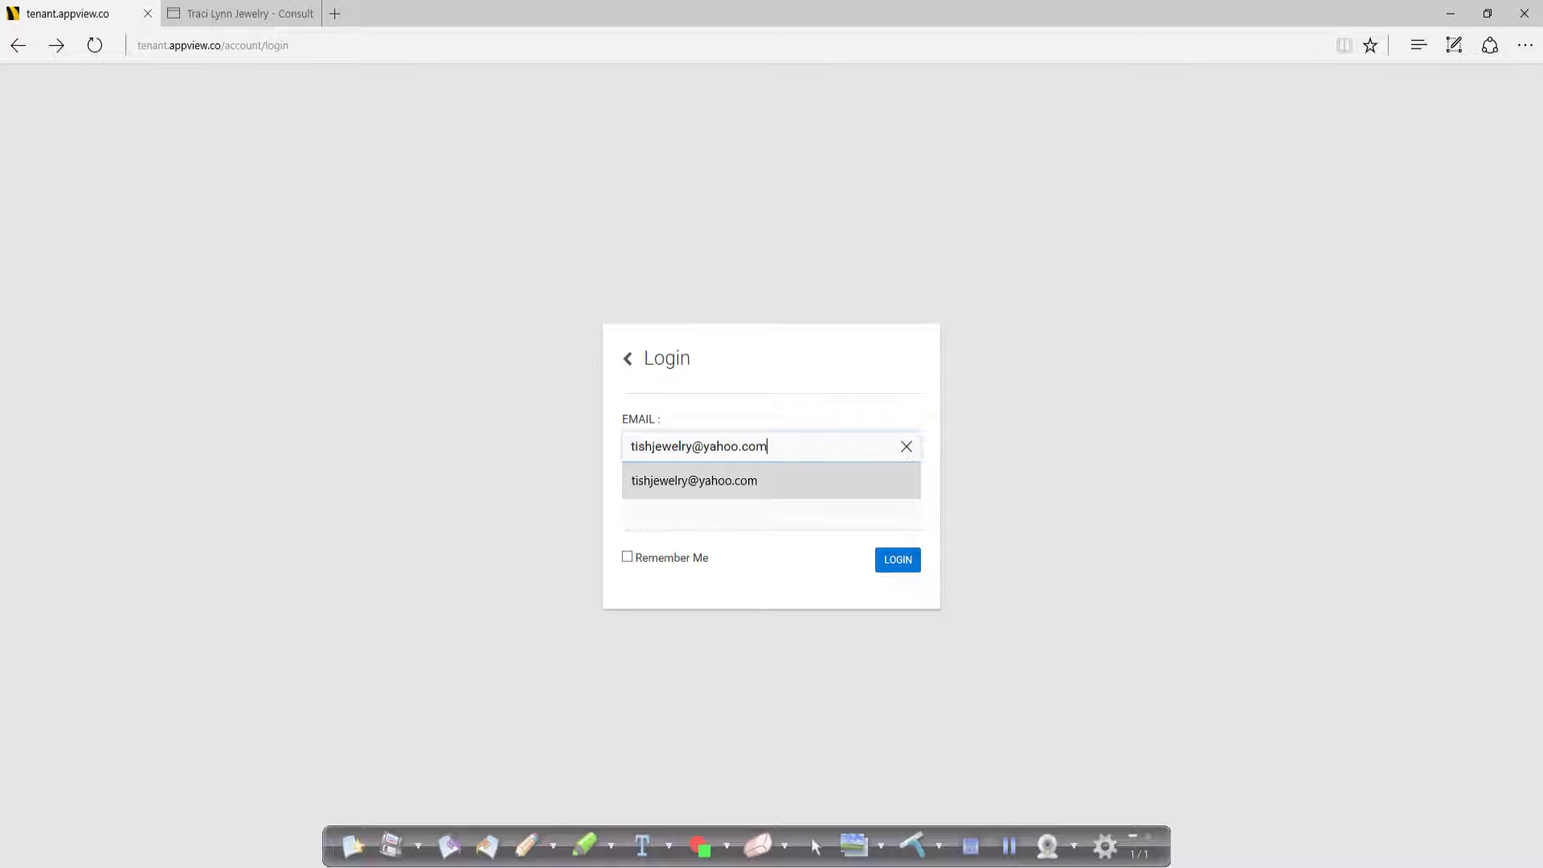
pyautogui.press('Tab')
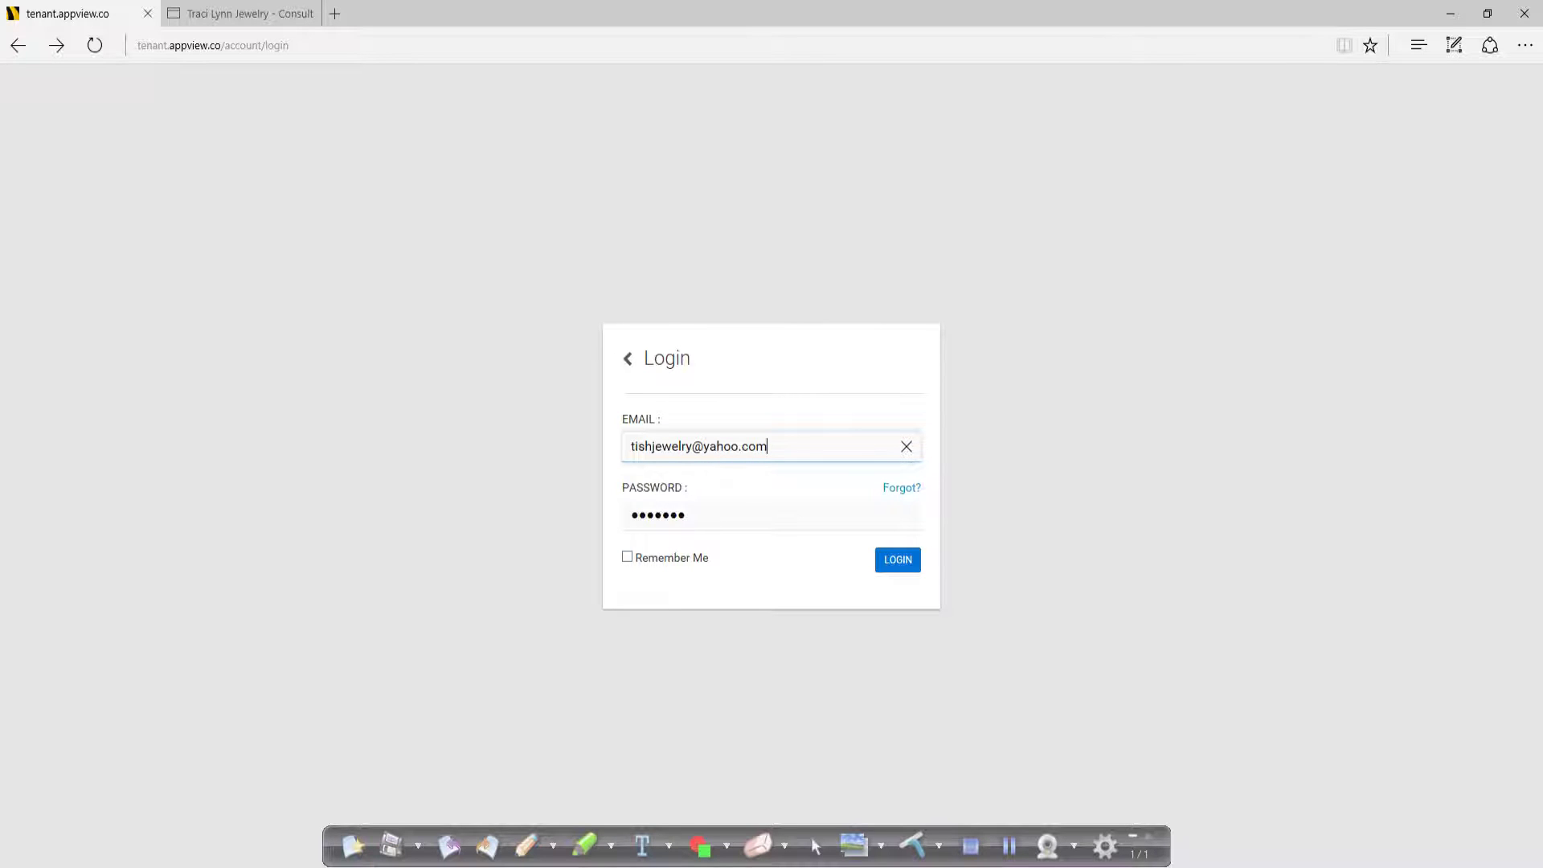
pyautogui.click(898, 560)
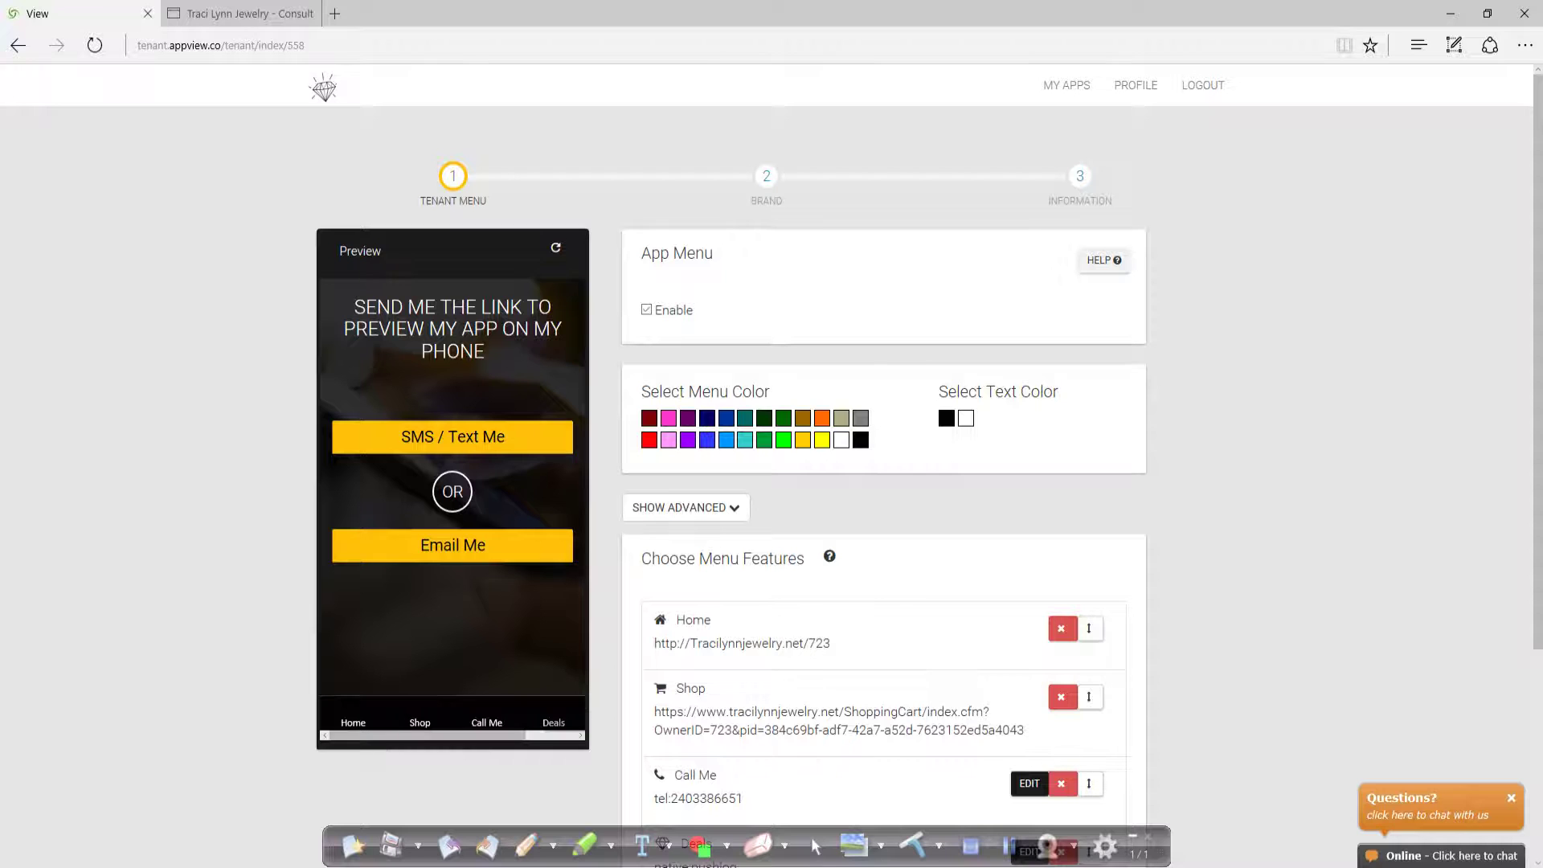
# Inspect the Call Me menu feature's settings and cancel without changes
pyautogui.scroll(-4, 884, 483)
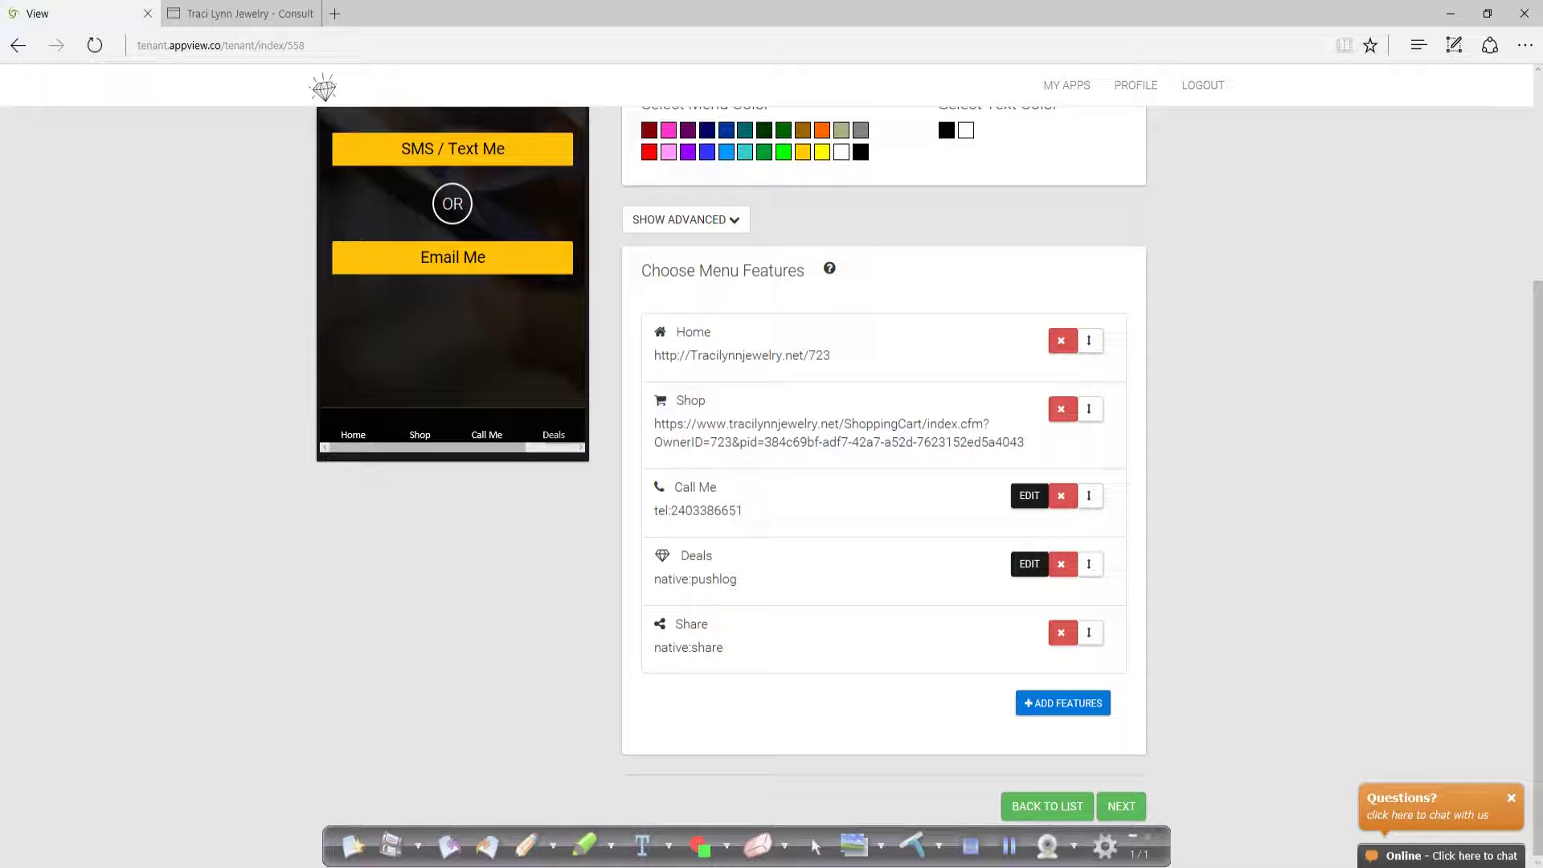
pyautogui.click(1030, 495)
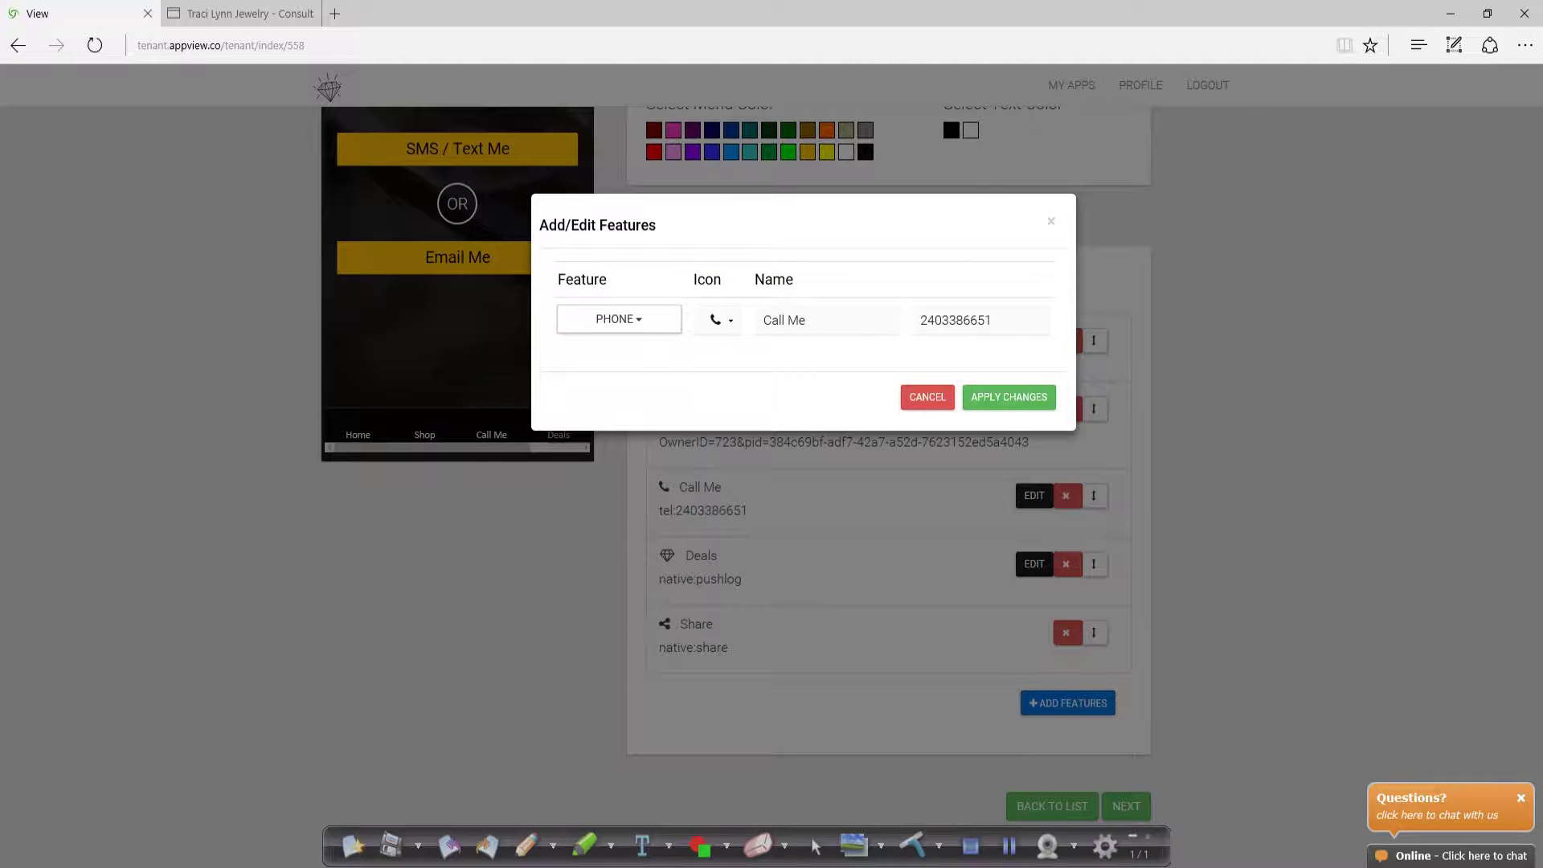
pyautogui.click(928, 397)
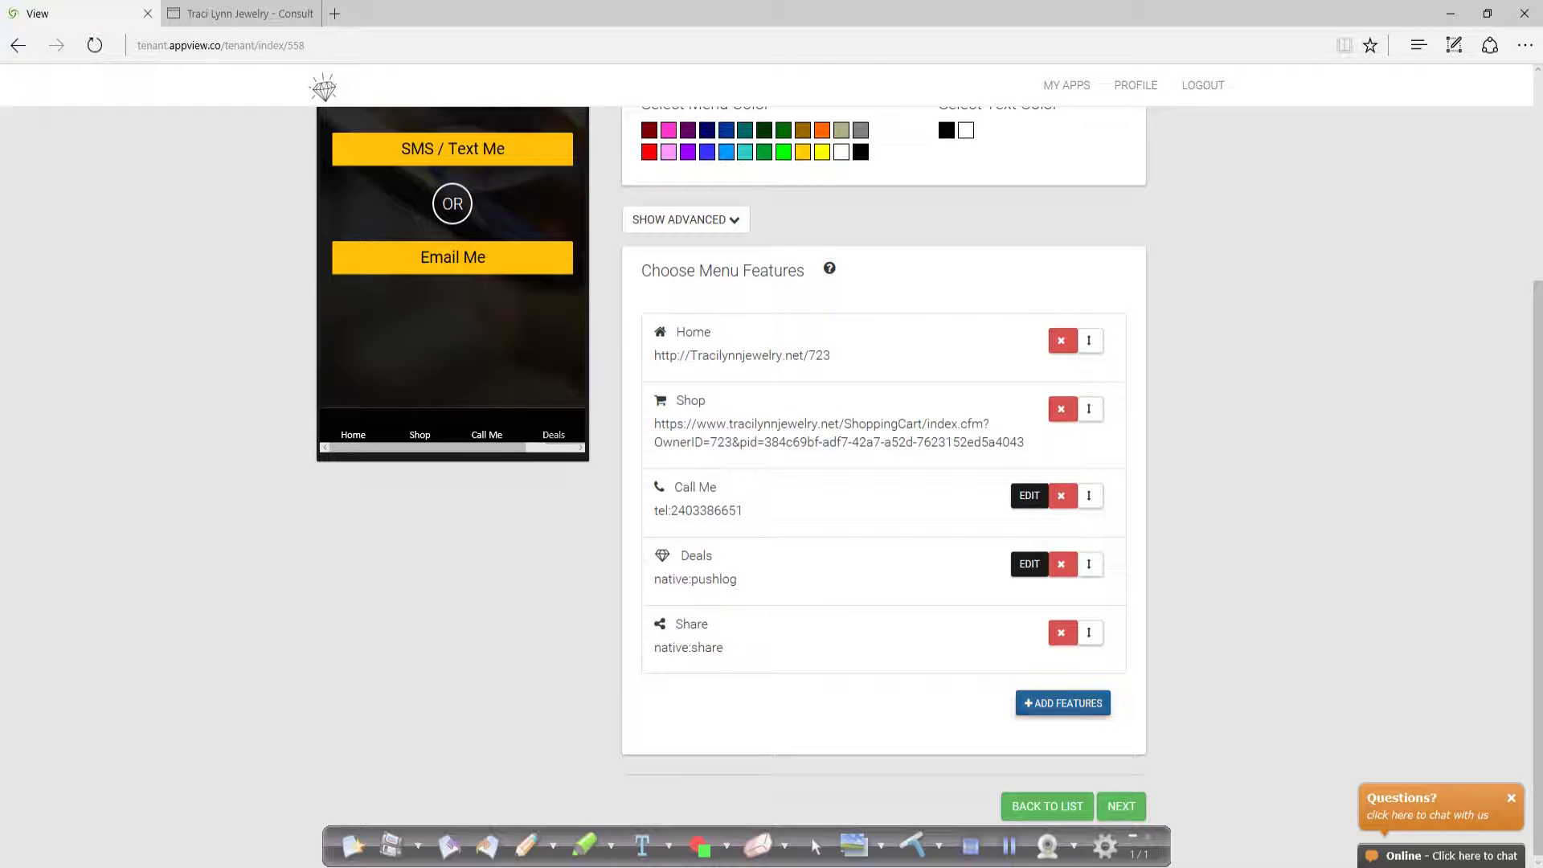
# Start a new Web Page menu feature named 'Party' with the filter icon
pyautogui.click(1063, 703)
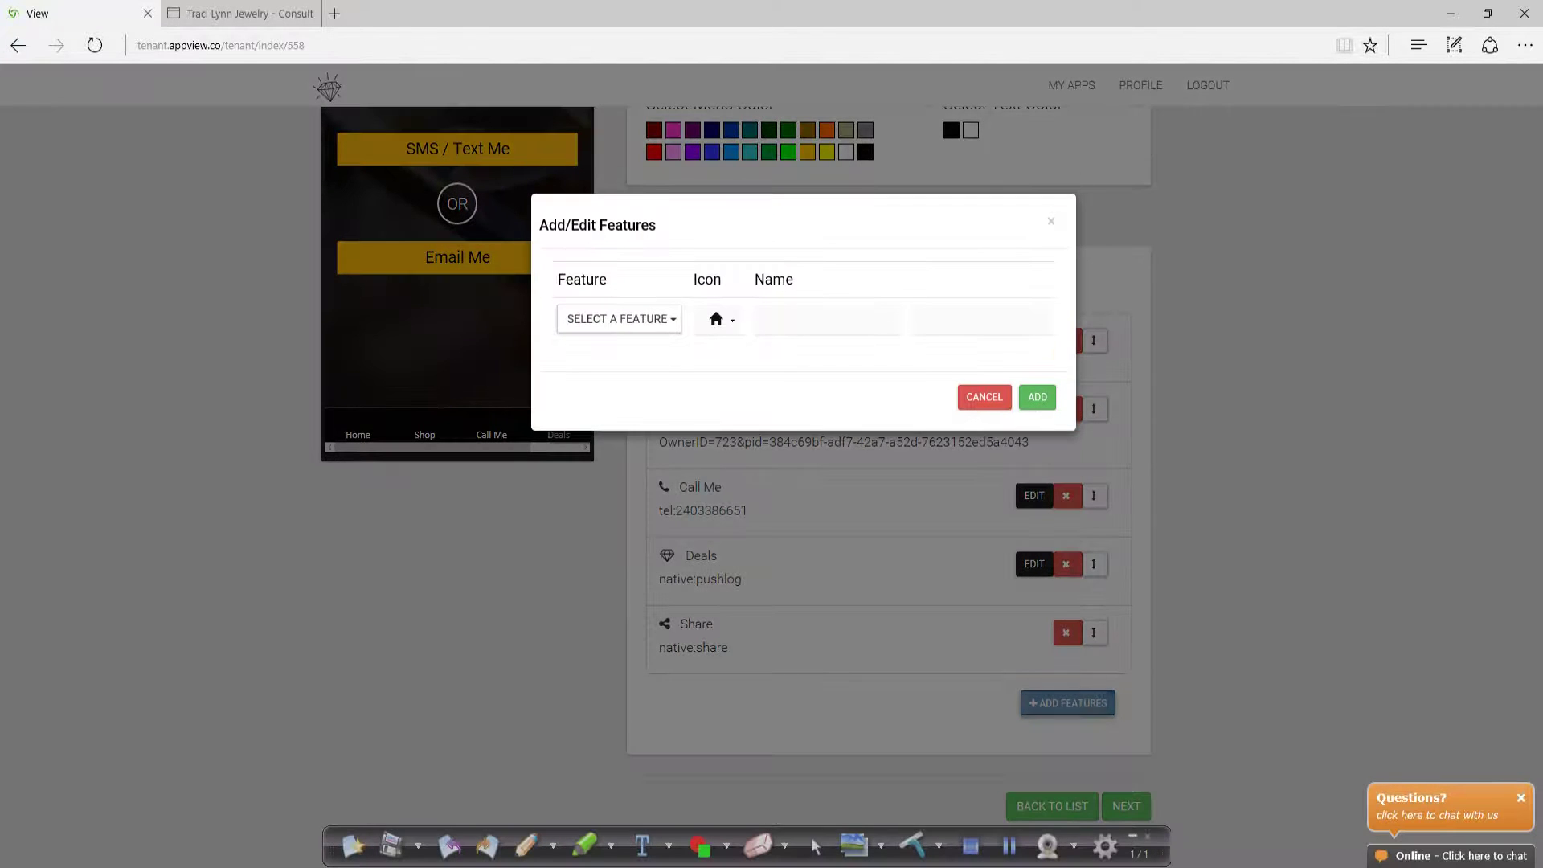
pyautogui.click(619, 319)
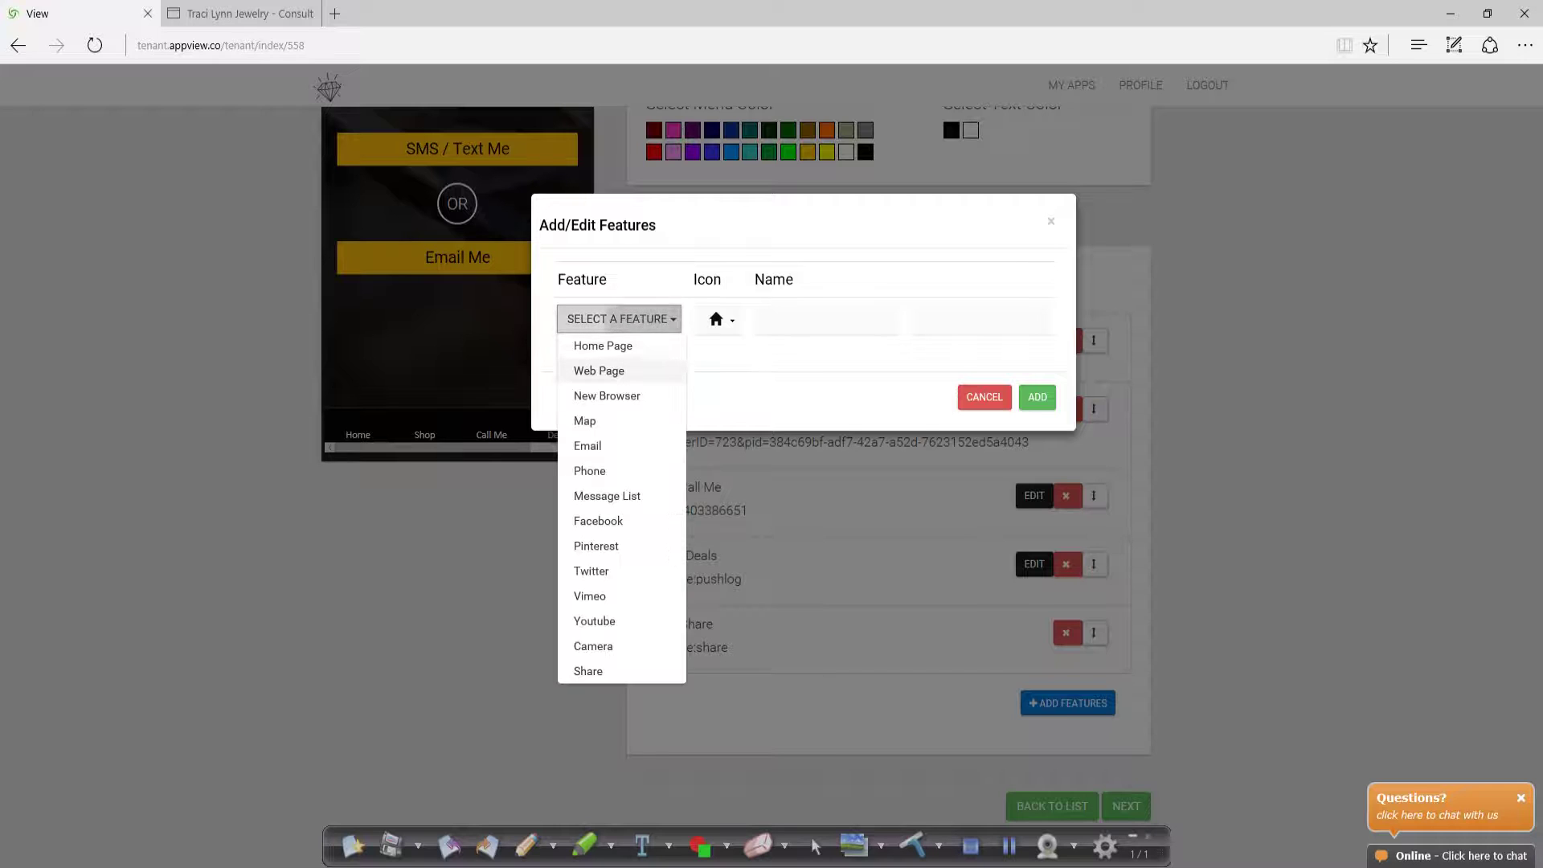
pyautogui.click(599, 370)
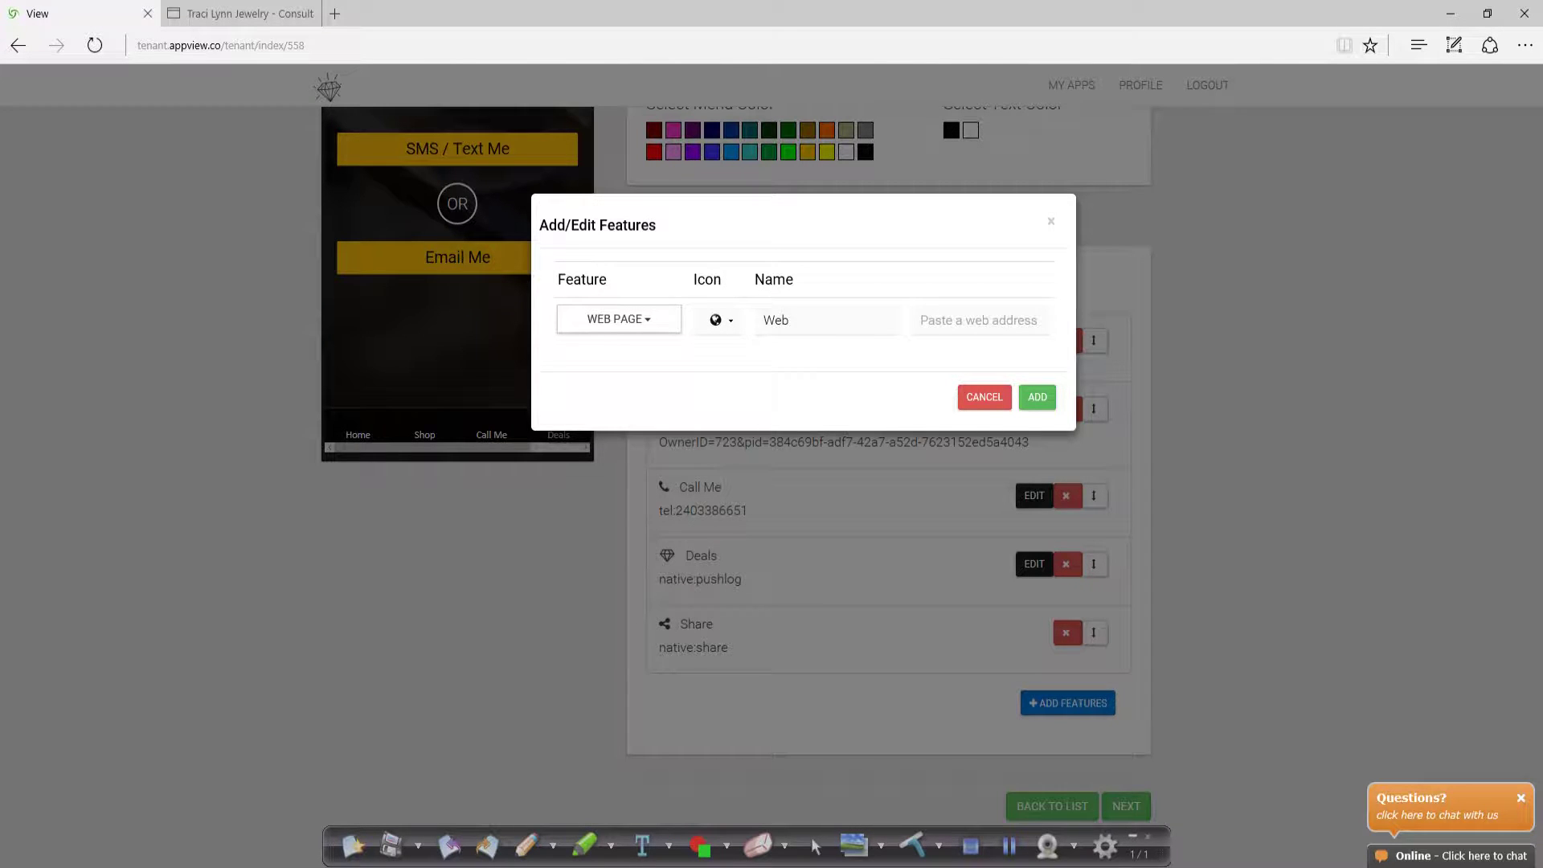
pyautogui.click(619, 318)
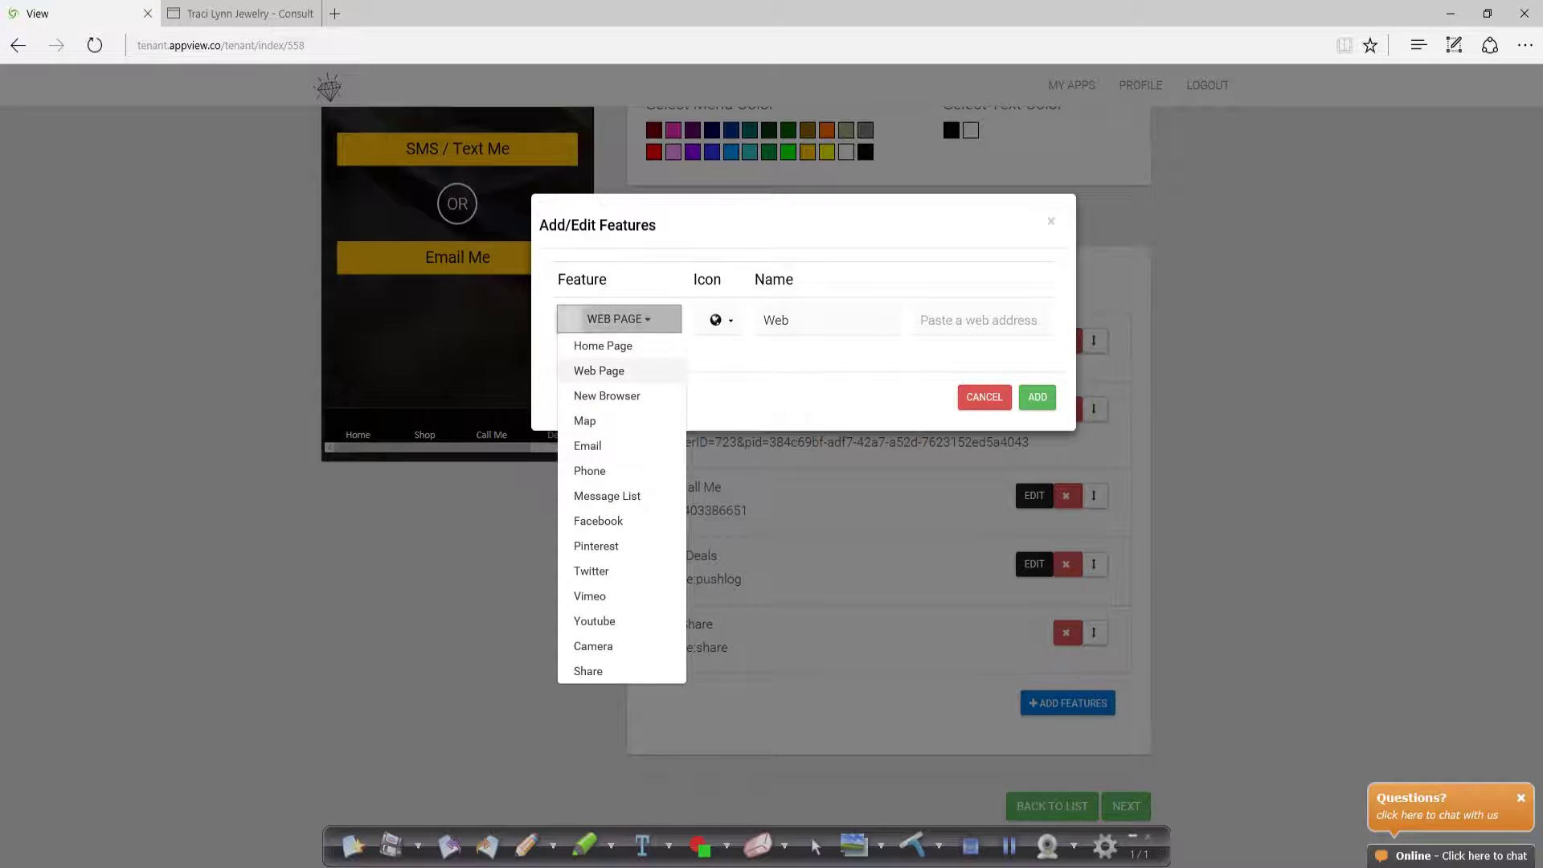
pyautogui.click(599, 369)
pyautogui.click(719, 320)
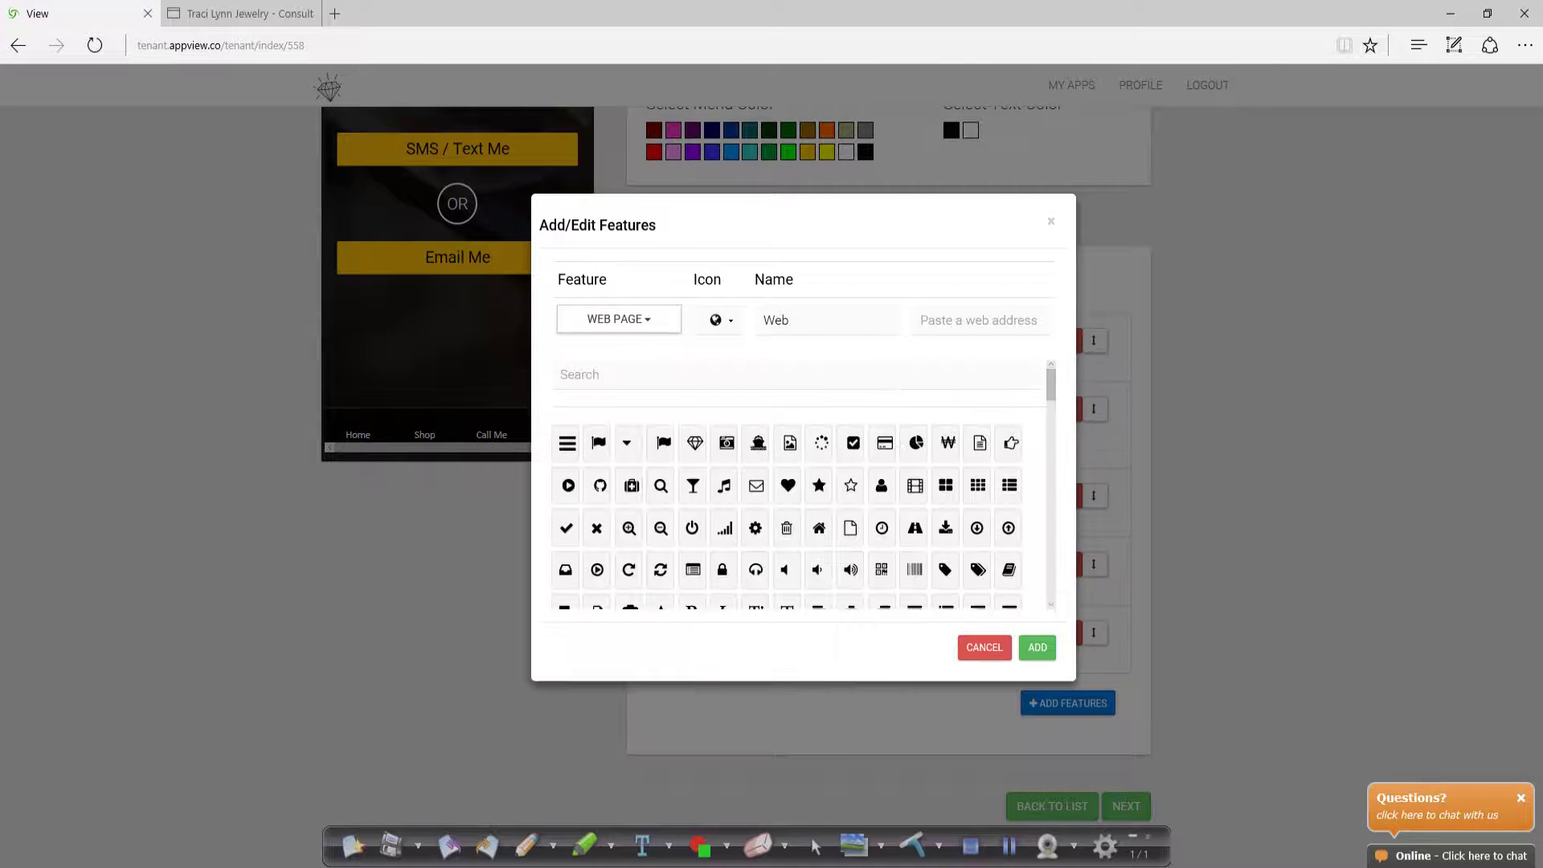
pyautogui.click(692, 485)
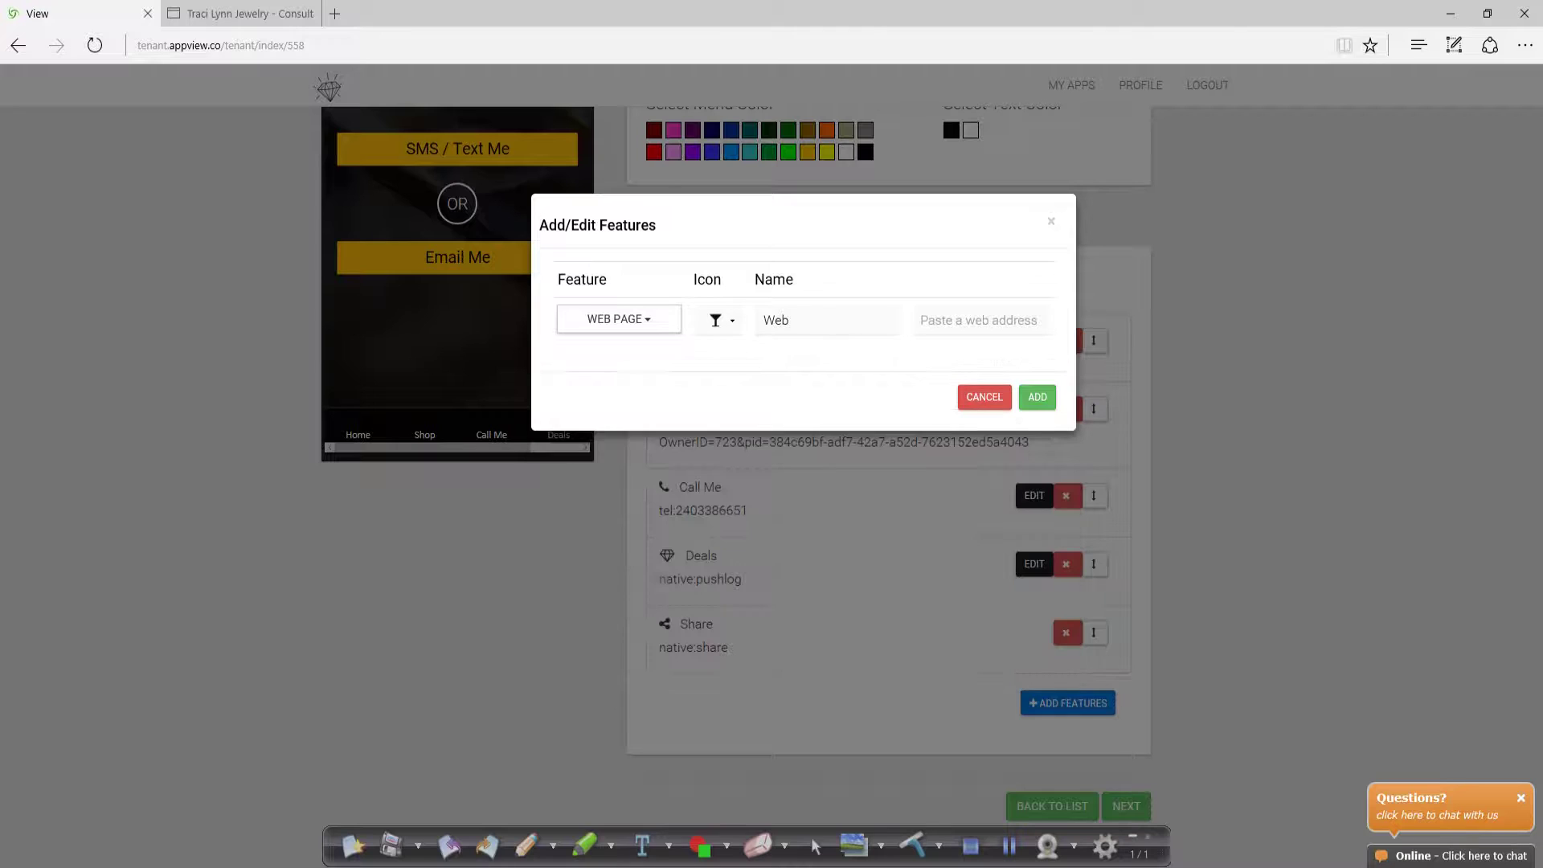
pyautogui.doubleClick(776, 320)
pyautogui.write('Party')
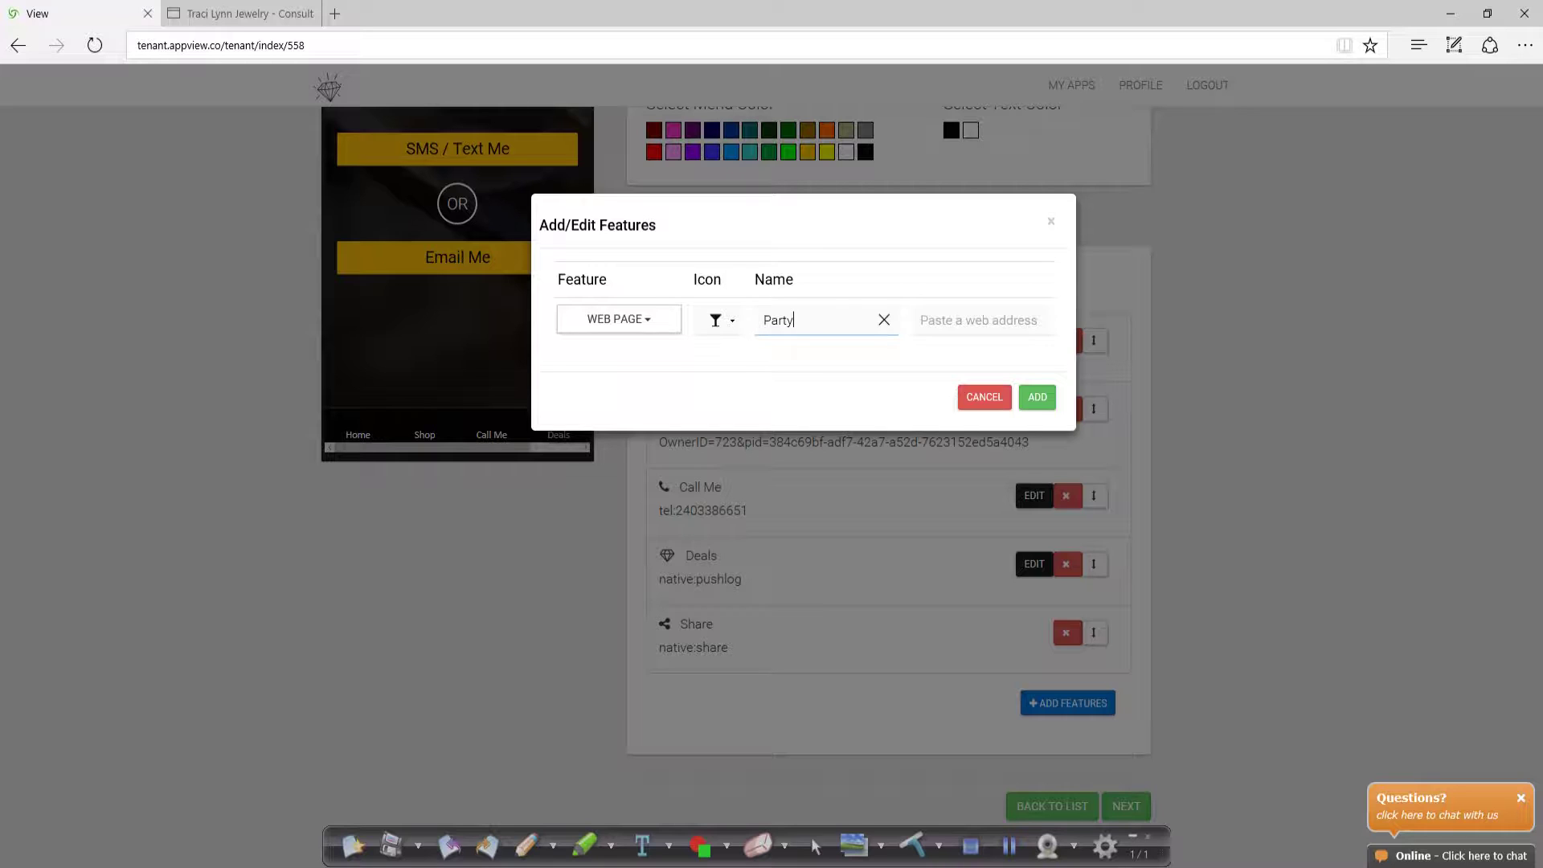
# Copy the current page's web address, then cancel adding the Party feature
pyautogui.hotkey('ctrl', 'l')
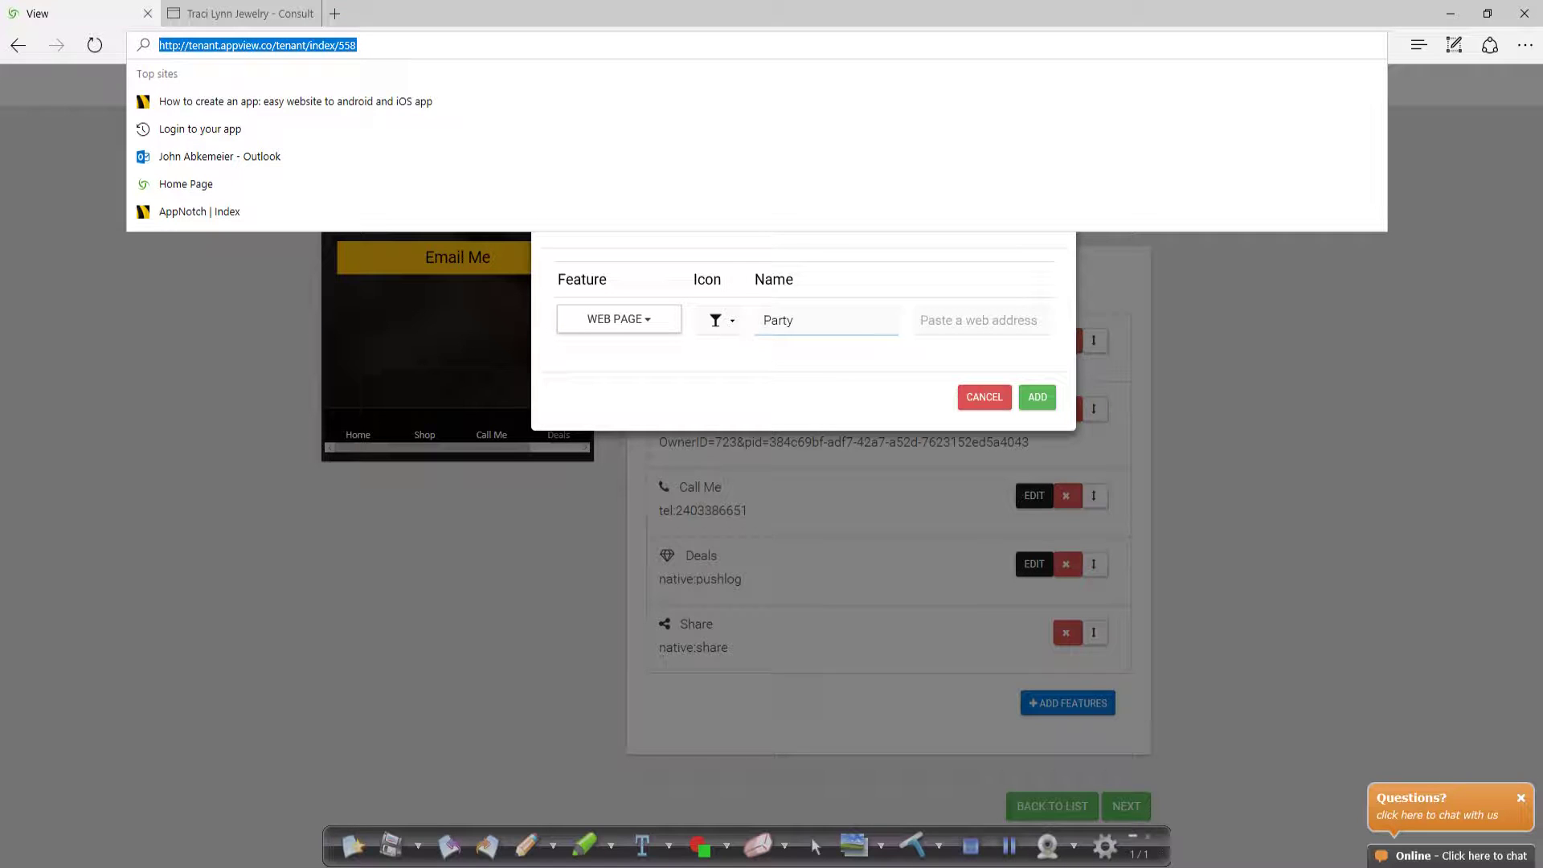
pyautogui.rightClick(224, 45)
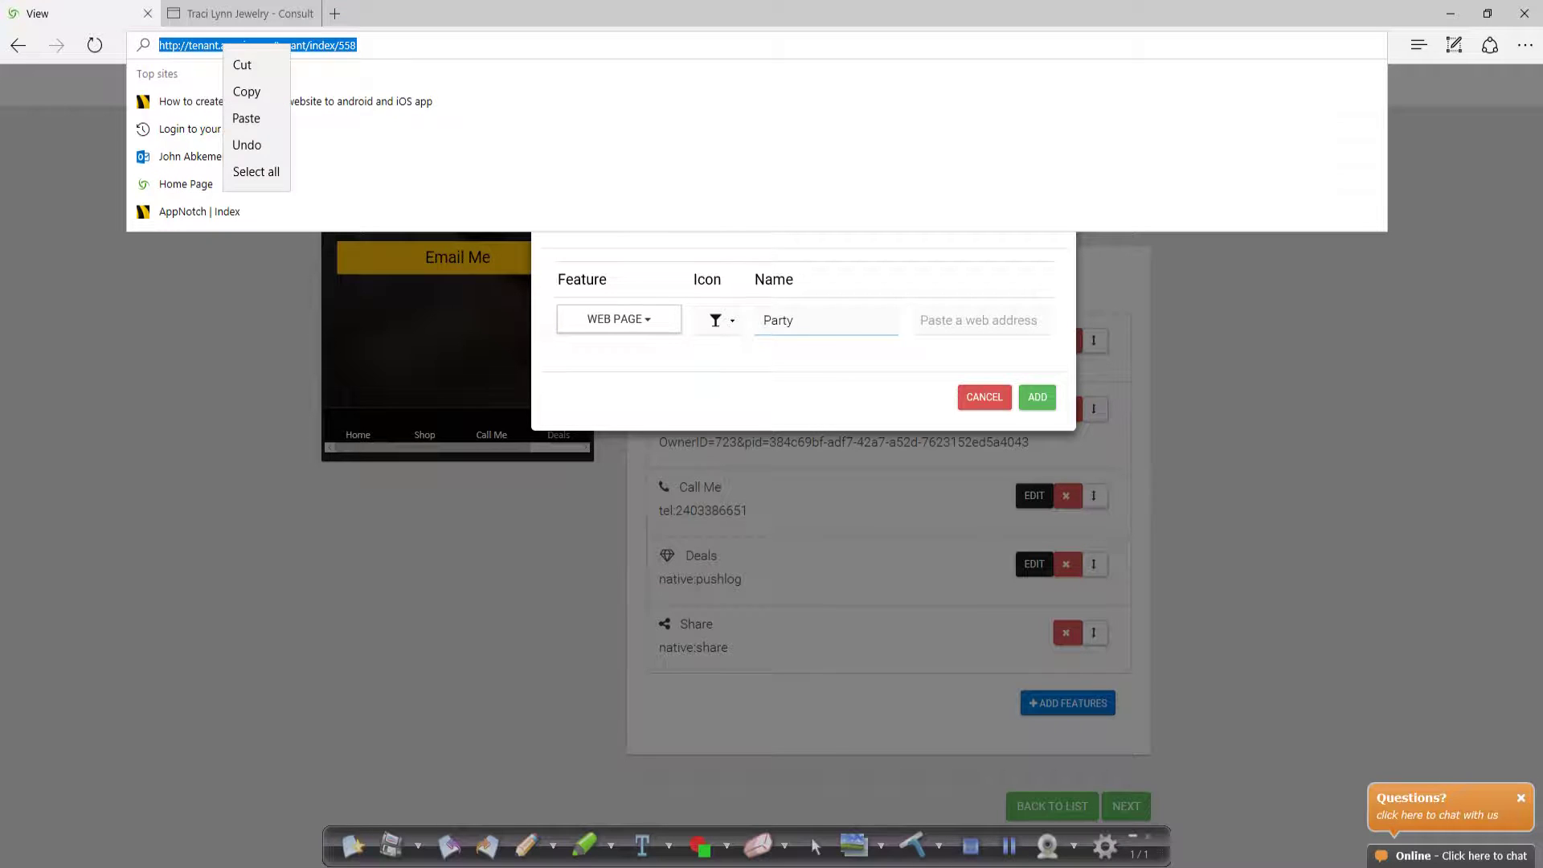
pyautogui.click(247, 92)
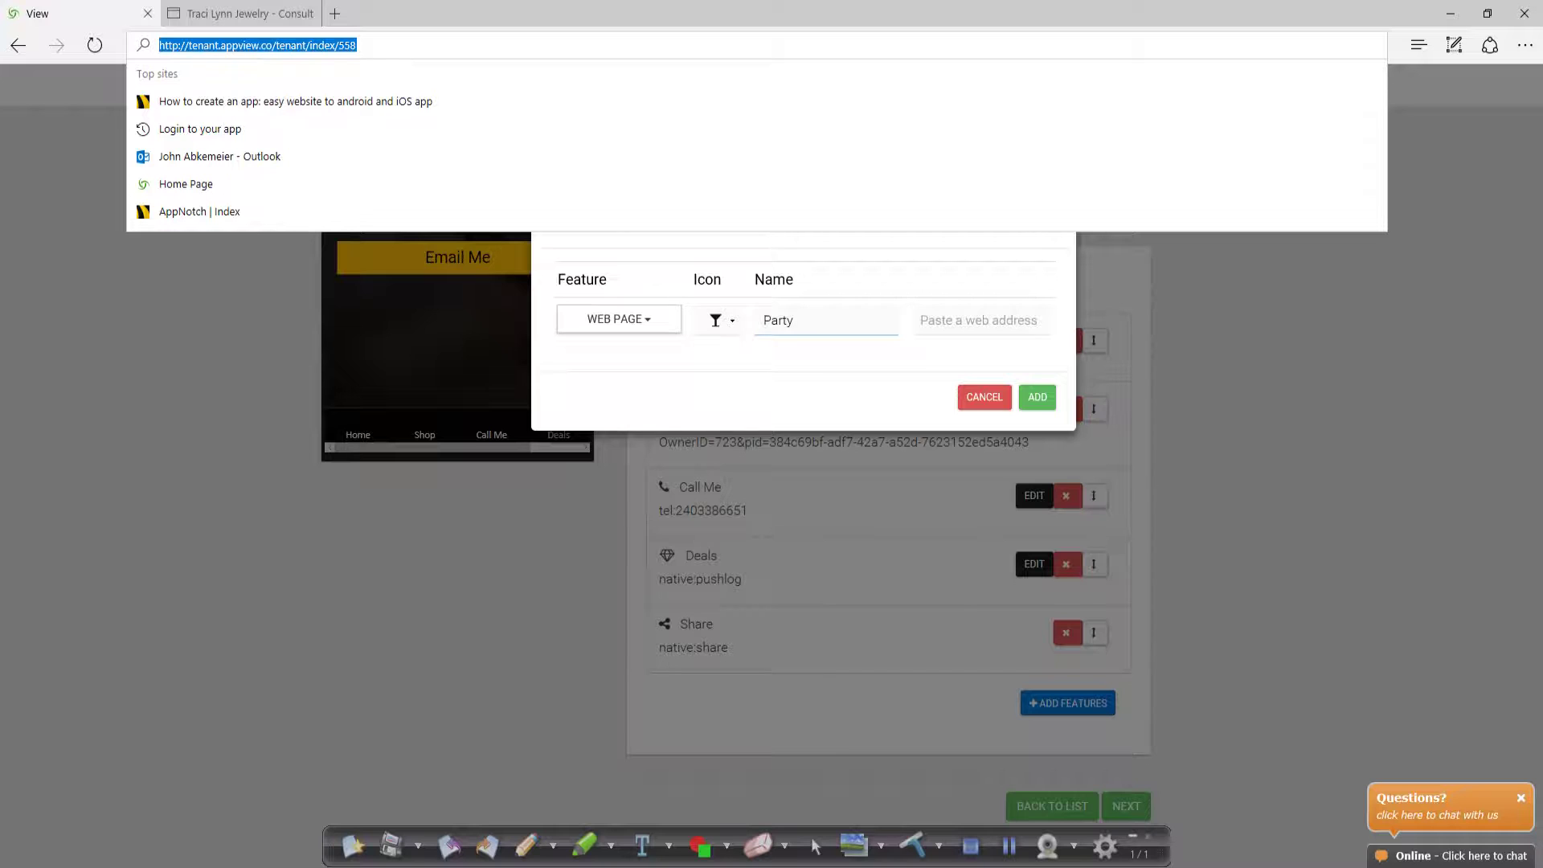
pyautogui.press('Escape')
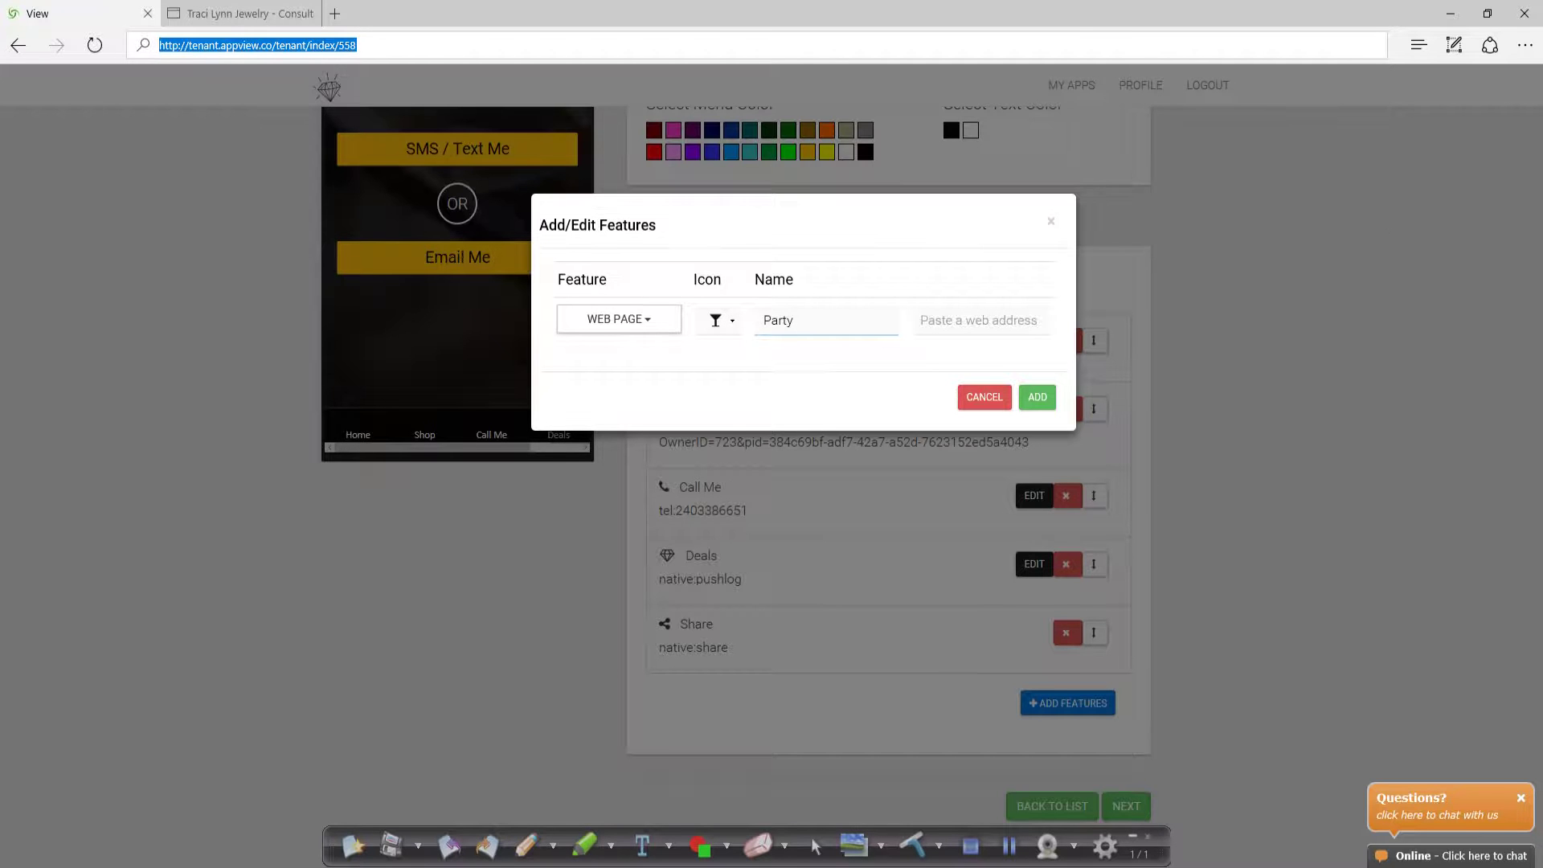
pyautogui.click(979, 320)
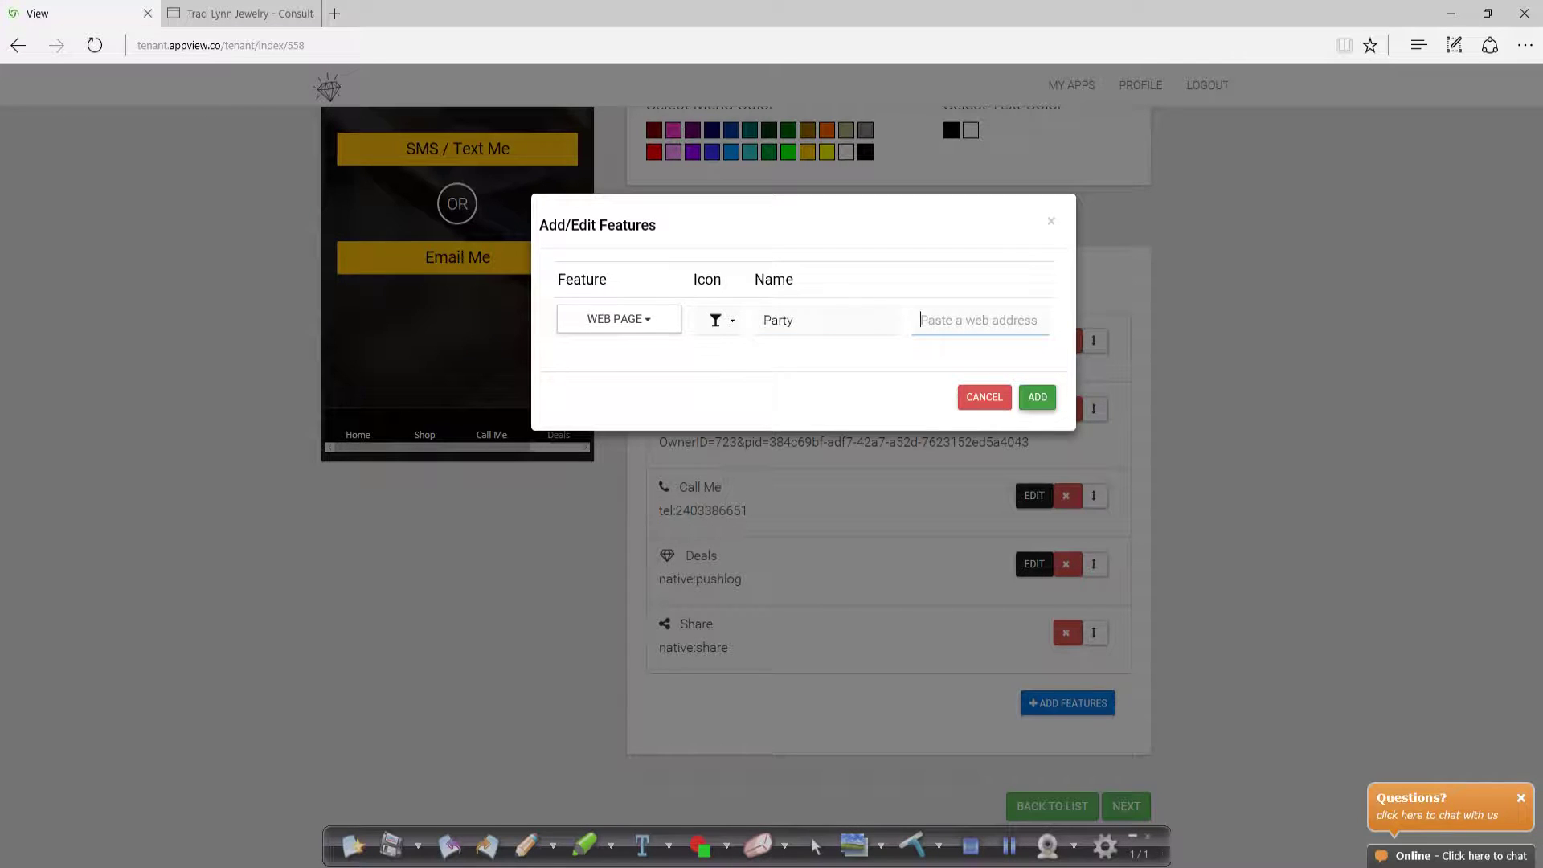
pyautogui.click(984, 397)
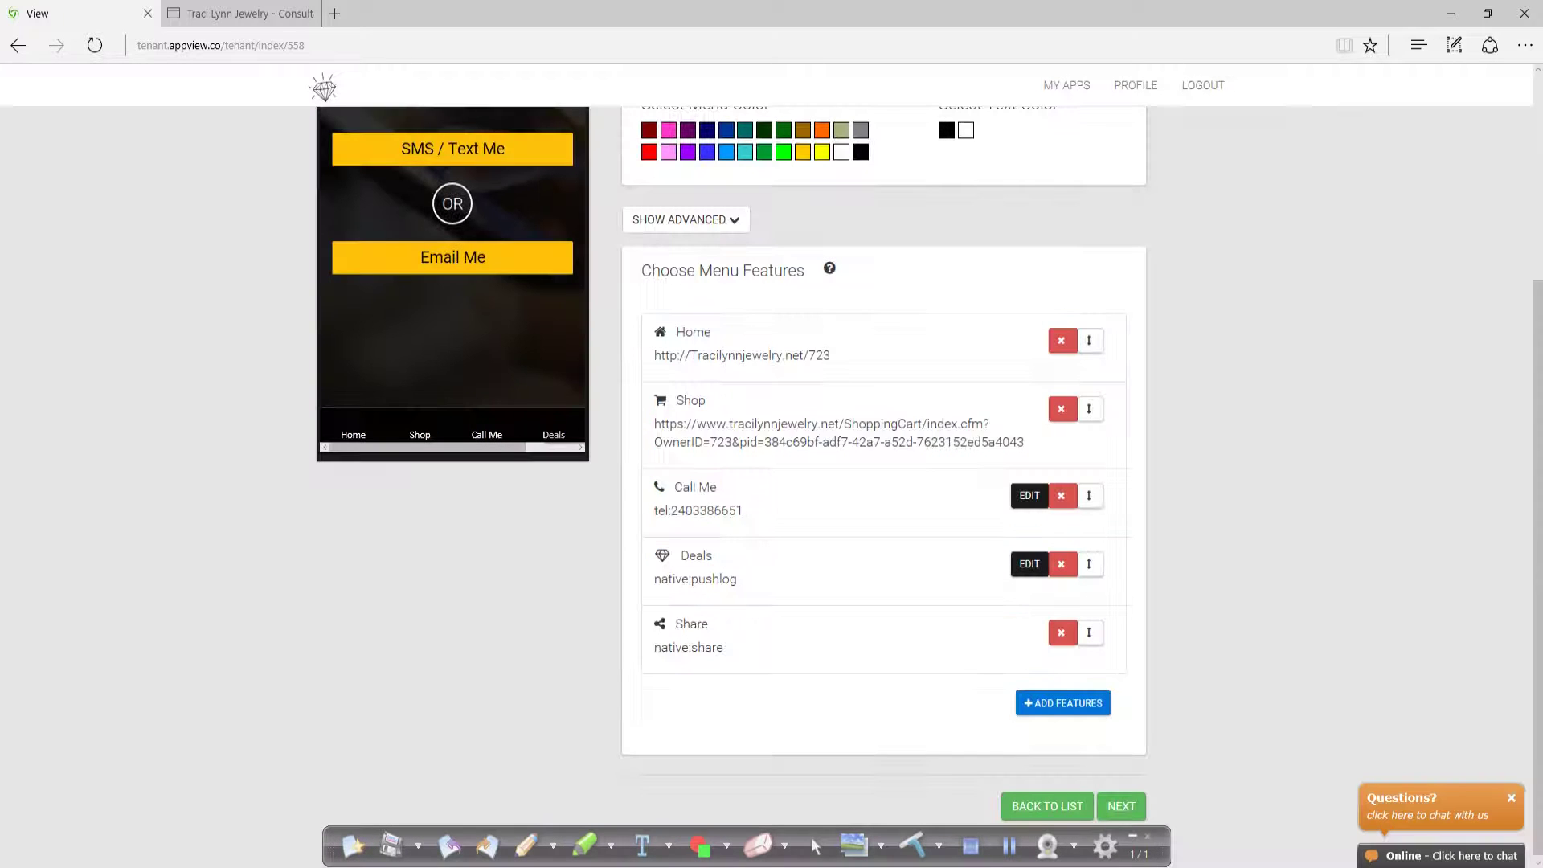
# Move the Home feature to the bottom of the menu and go back to the tenants list
pyautogui.moveTo(654, 424); pyautogui.dragTo(716, 487)
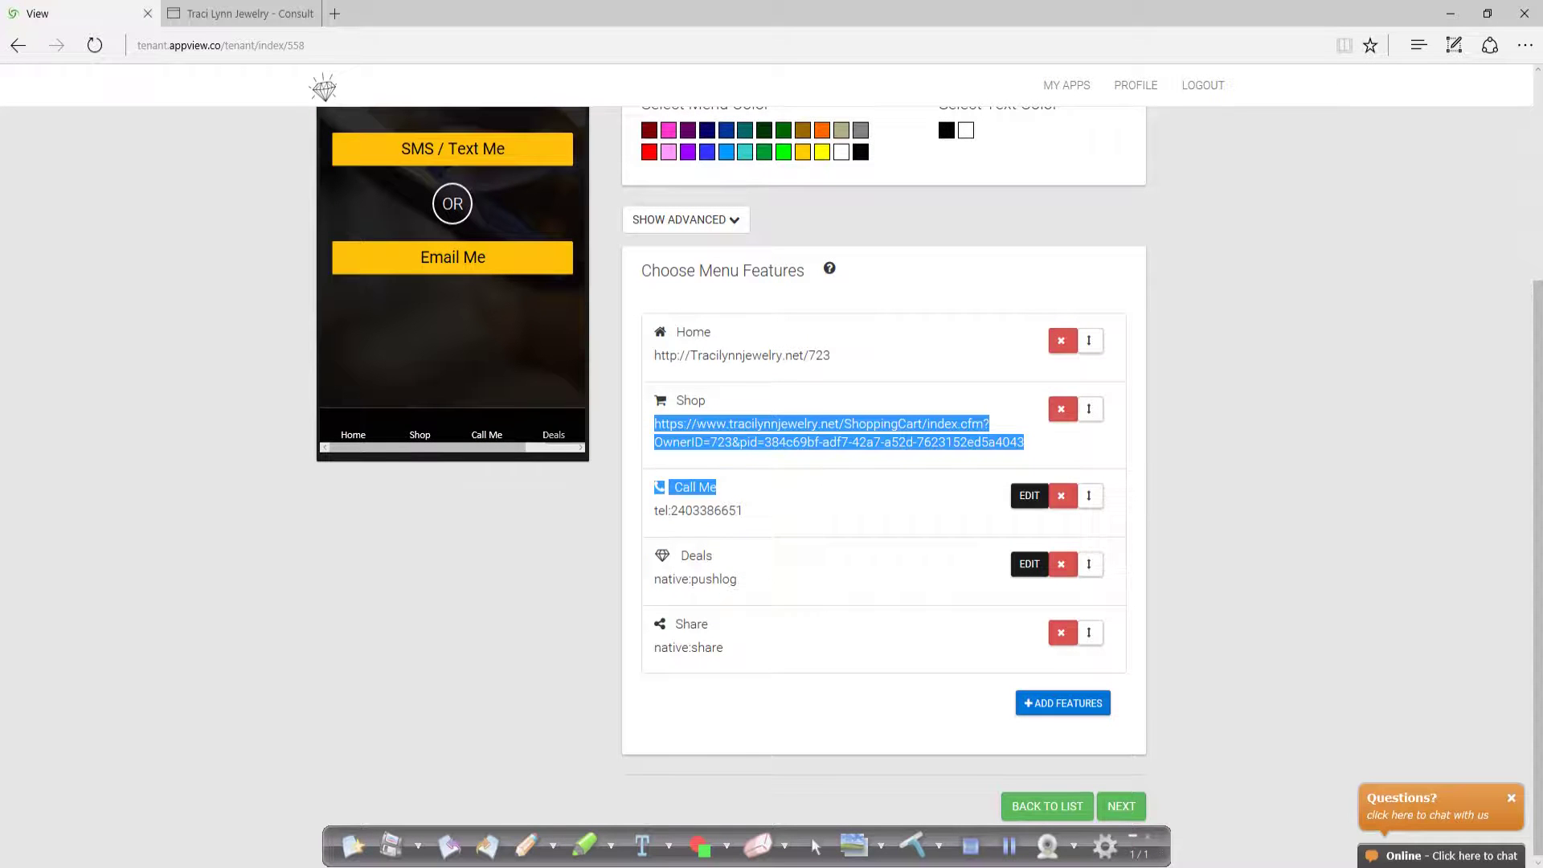
pyautogui.moveTo(1089, 340); pyautogui.dragTo(1089, 405)
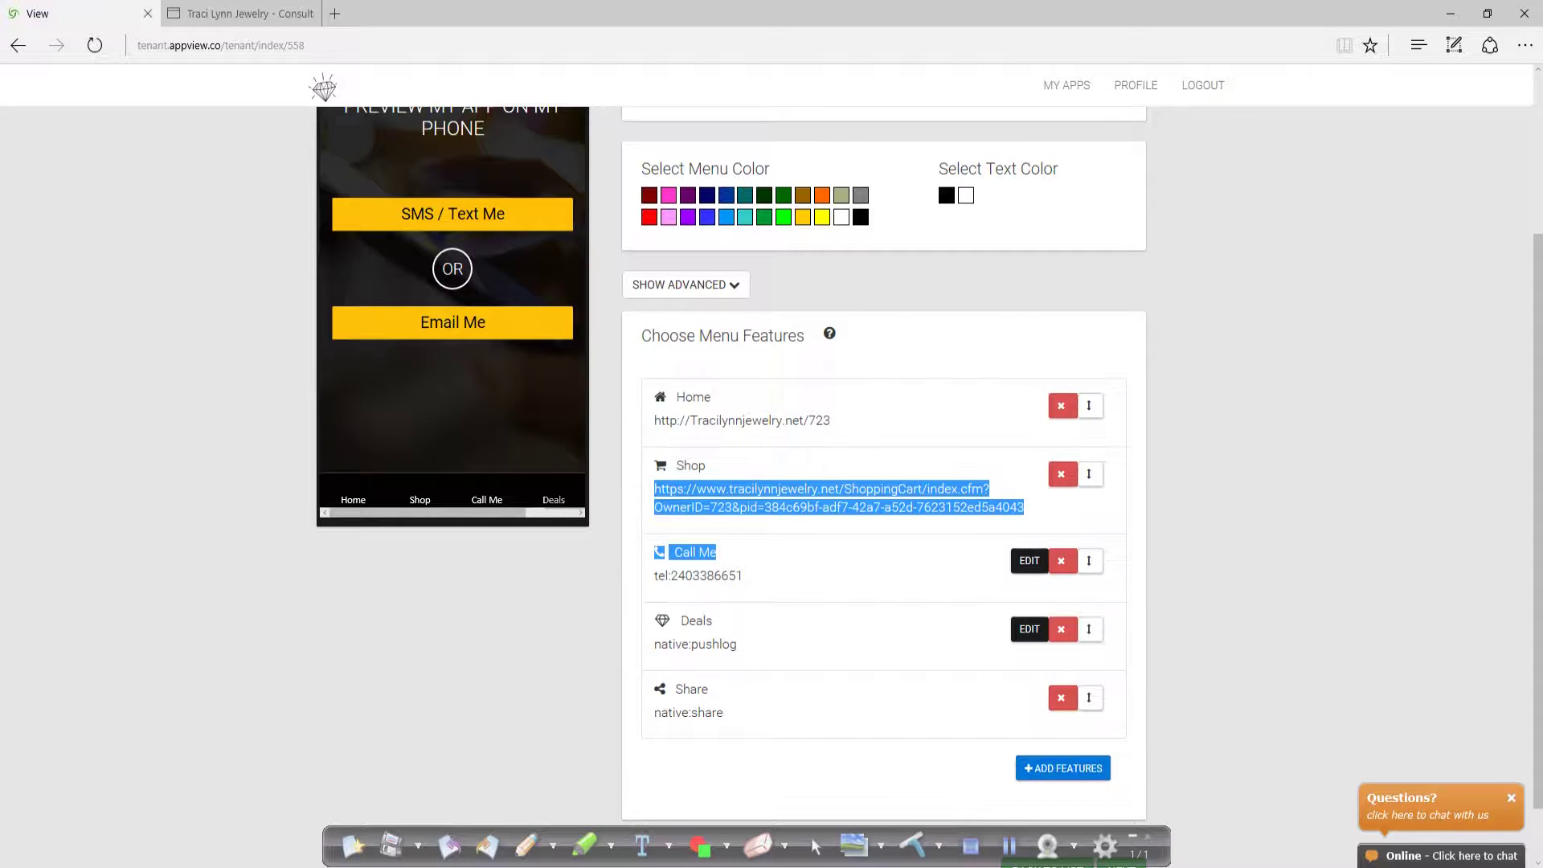
pyautogui.scroll(-1, 885, 482)
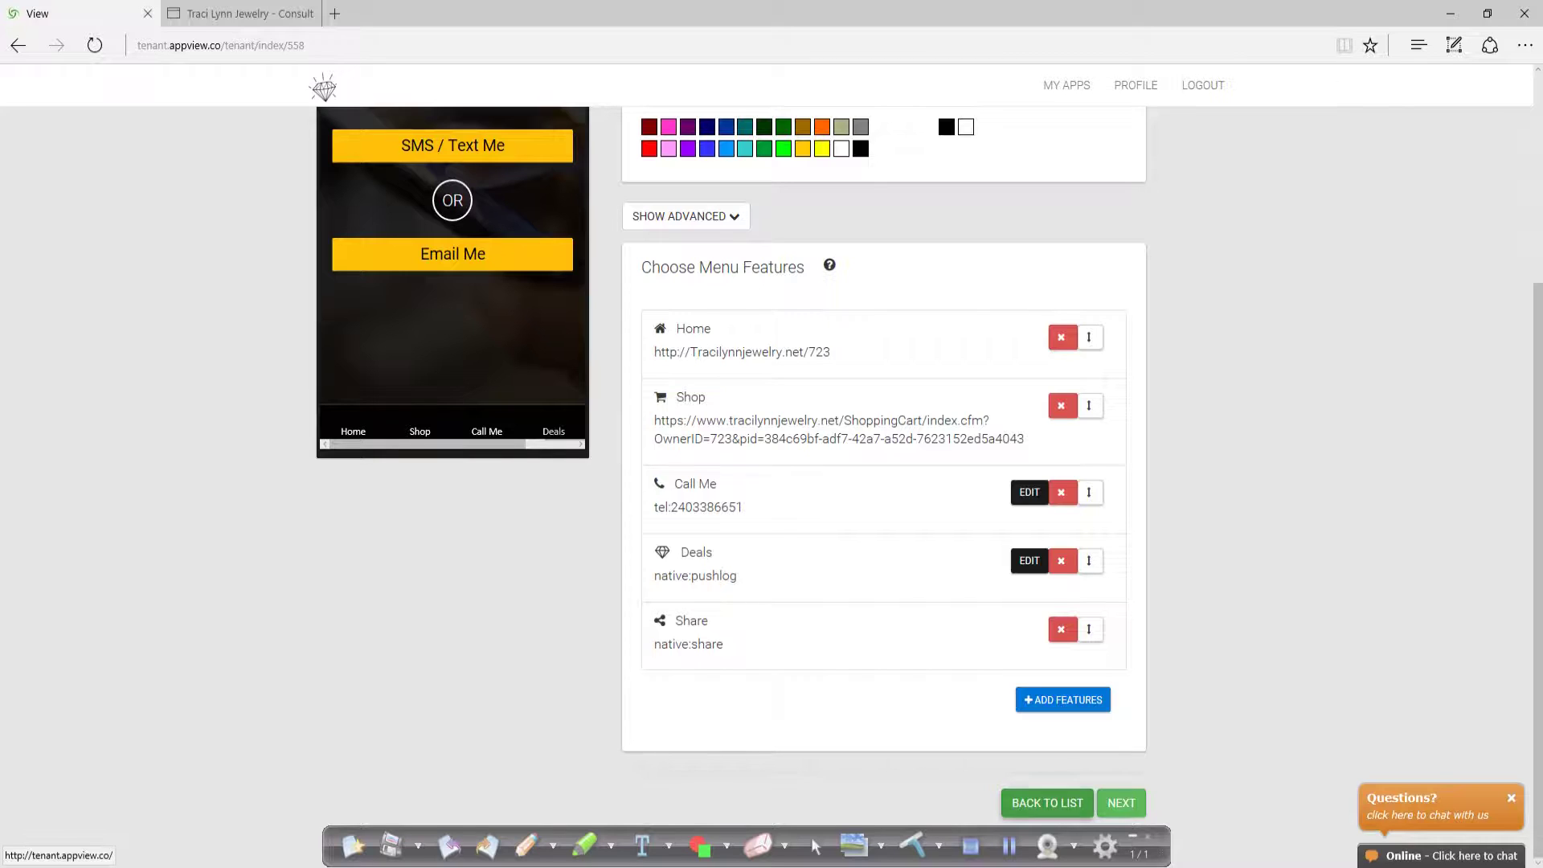
pyautogui.click(1032, 804)
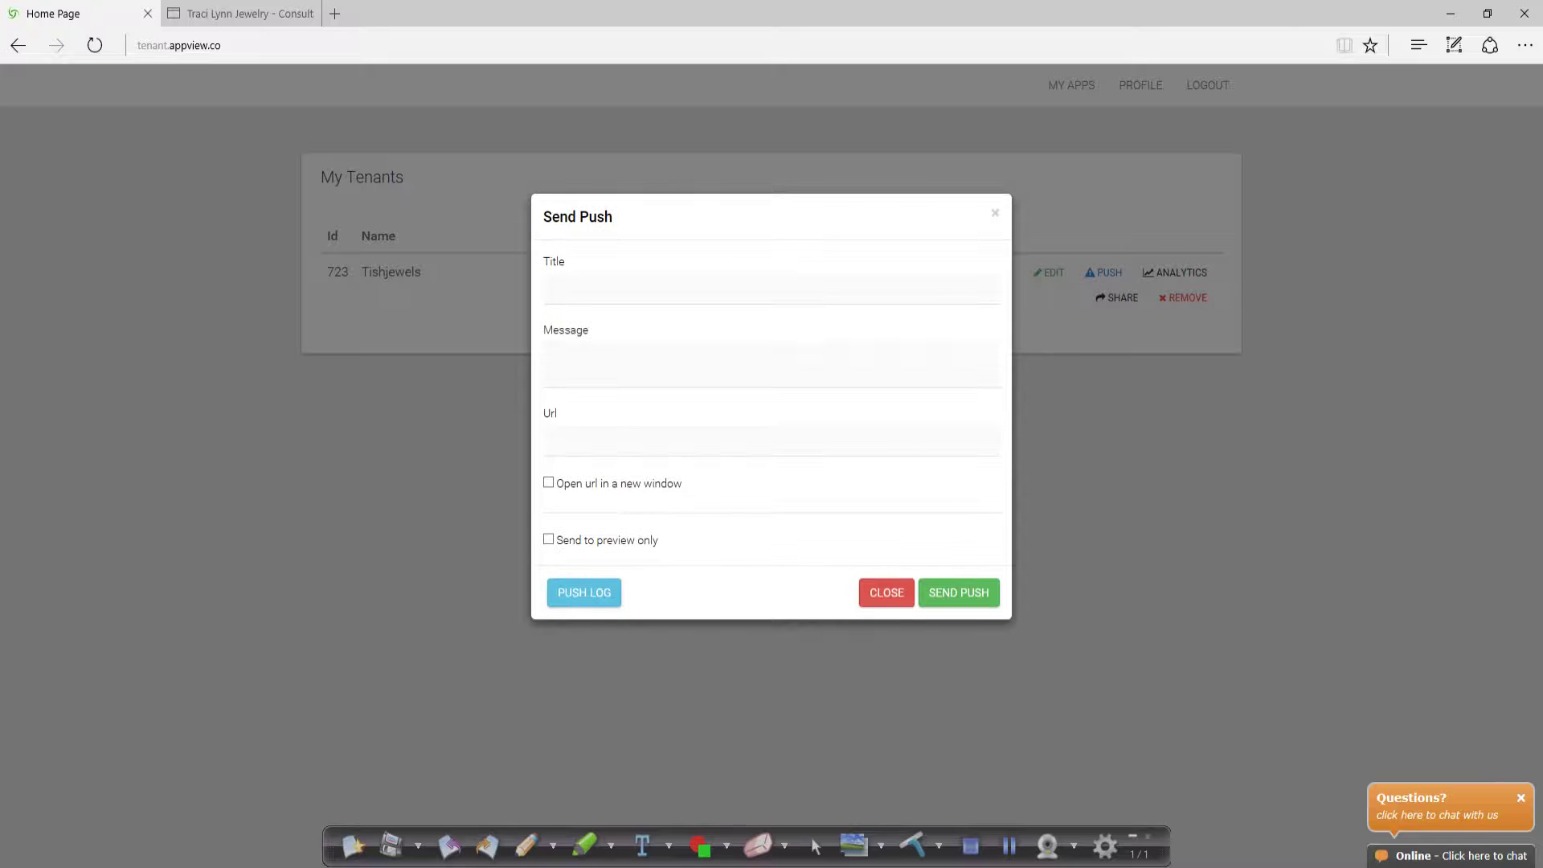
# Enter title 'Time To Shine' and message 'Time To Shine 20% off' in the push form
pyautogui.click(563, 289)
pyautogui.write('Time To Shin')
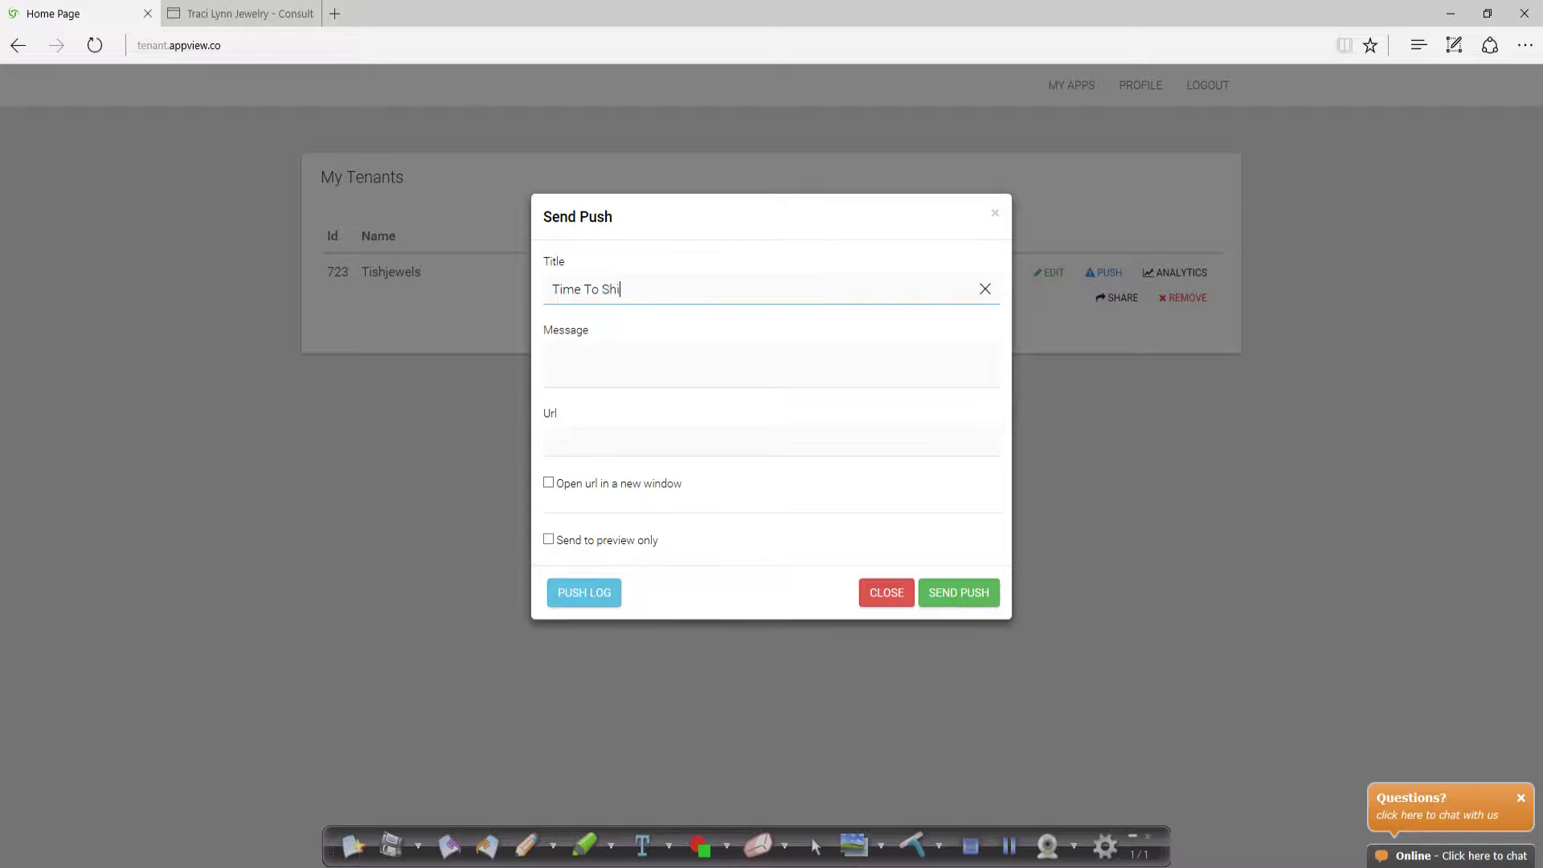
pyautogui.write('e')
pyautogui.click(545, 356)
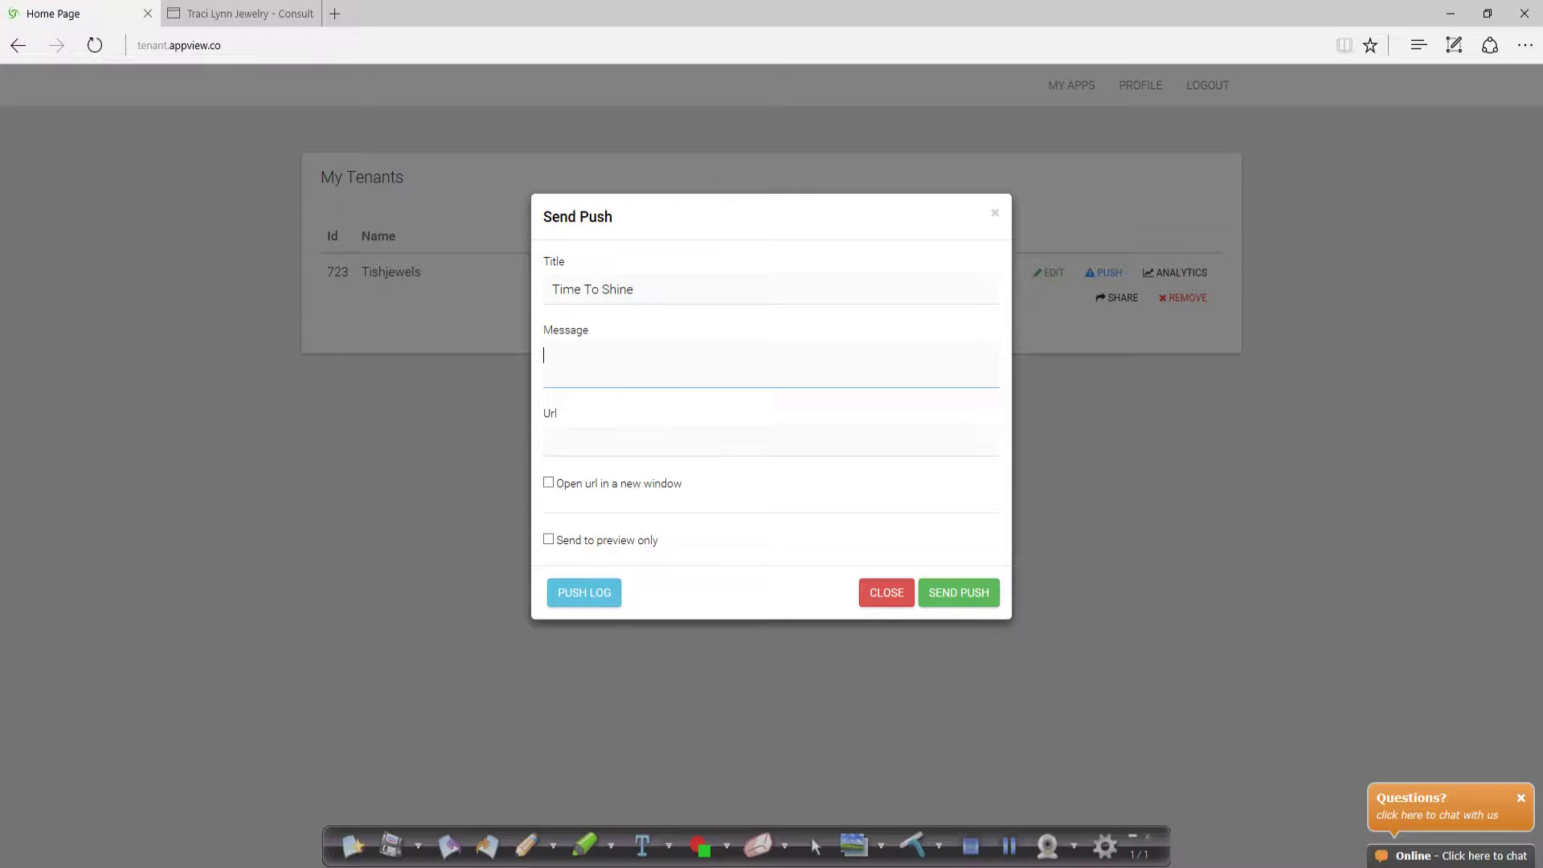
pyautogui.write('time')
pyautogui.press('BackSpace')
pyautogui.press('BackSpace')
pyautogui.press('BackSpace')
pyautogui.write('ime')
pyautogui.press('BackSpace')
pyautogui.press('BackSpace')
pyautogui.press('BackSpace')
pyautogui.press('BackSpace')
pyautogui.write('Time To Shine 20% off')
# Browse the Traci Lynn Jewelry shop to Bags & More > Bags
pyautogui.click(241, 14)
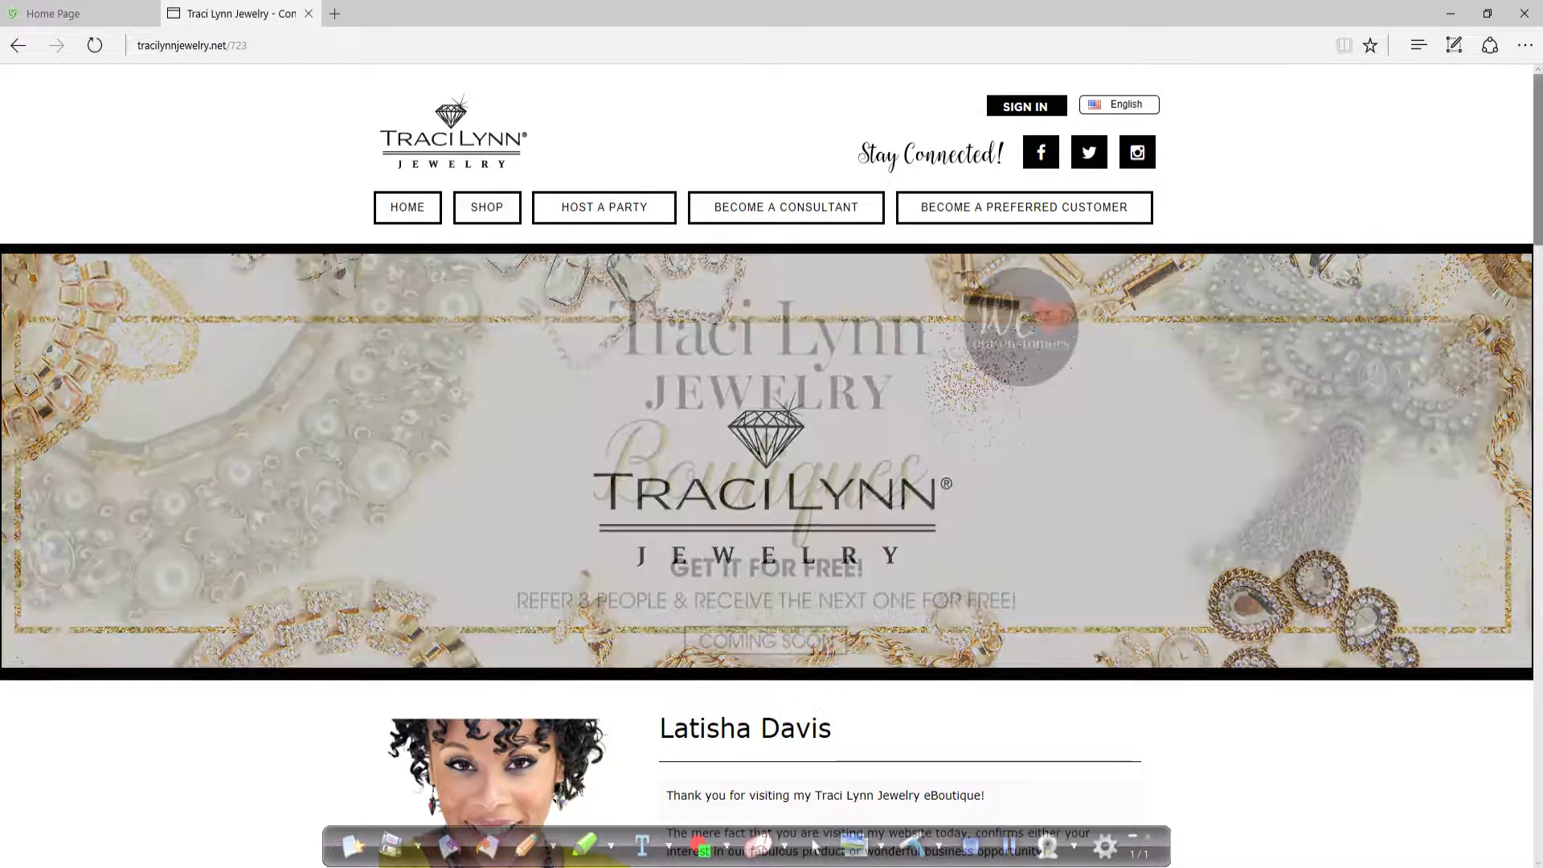
pyautogui.scroll(-5, 772, 466)
pyautogui.scroll(5, 771, 466)
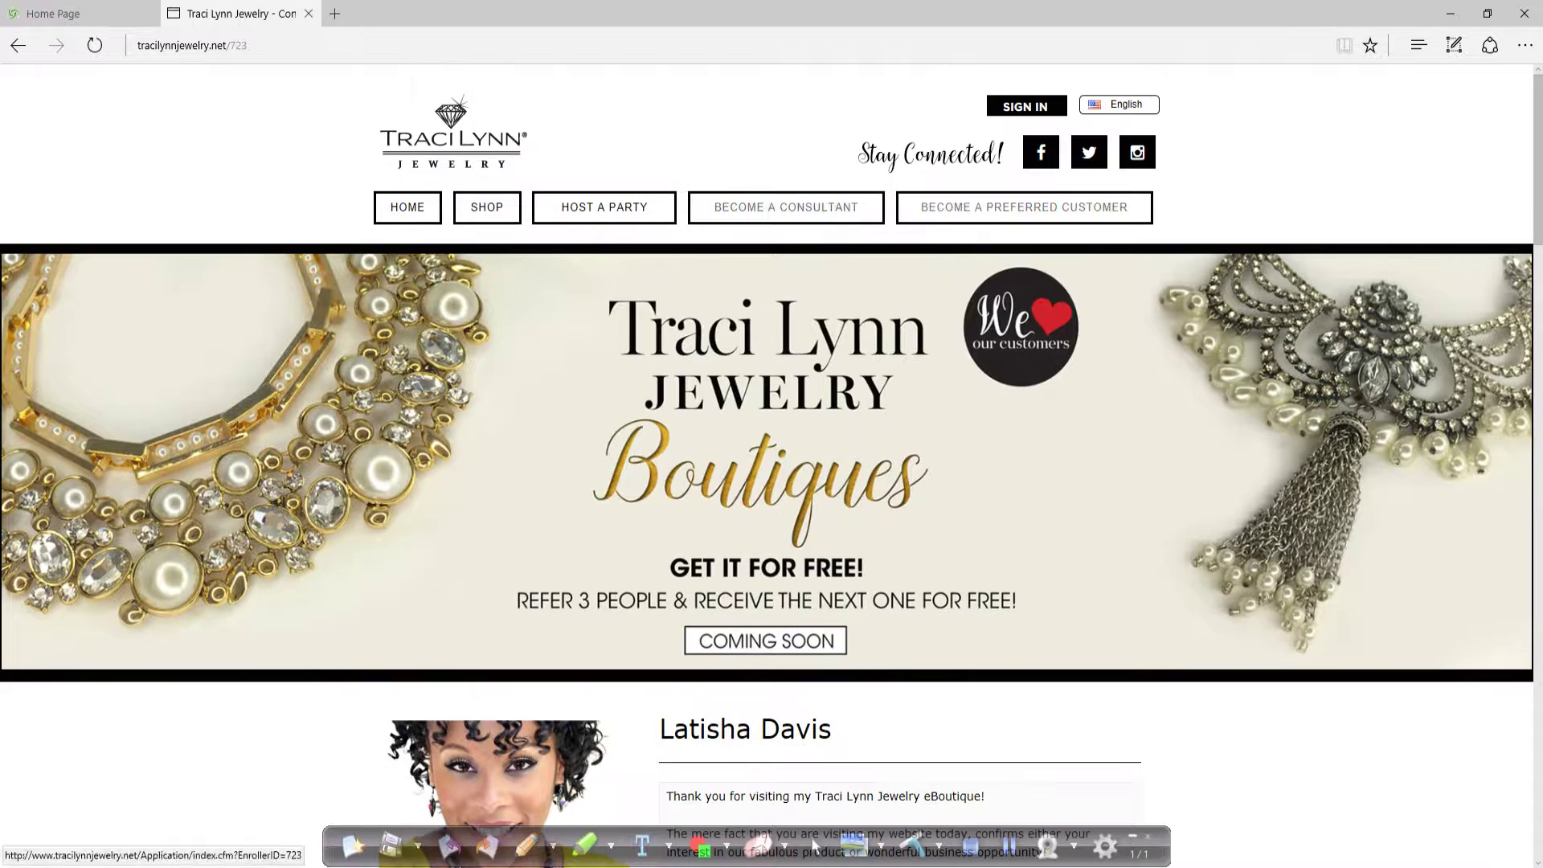
pyautogui.click(487, 208)
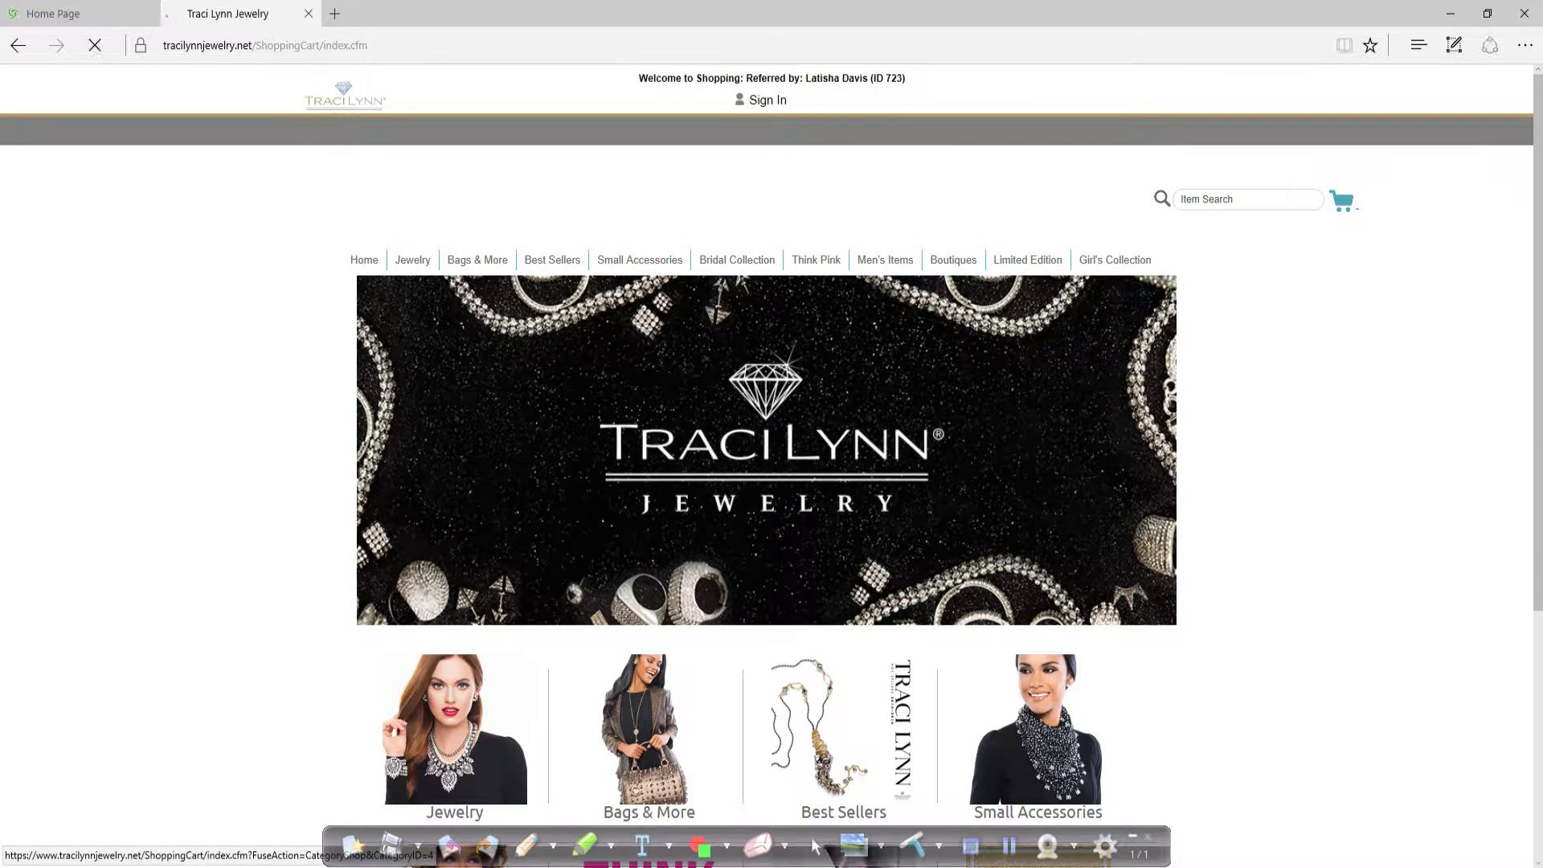
pyautogui.click(648, 732)
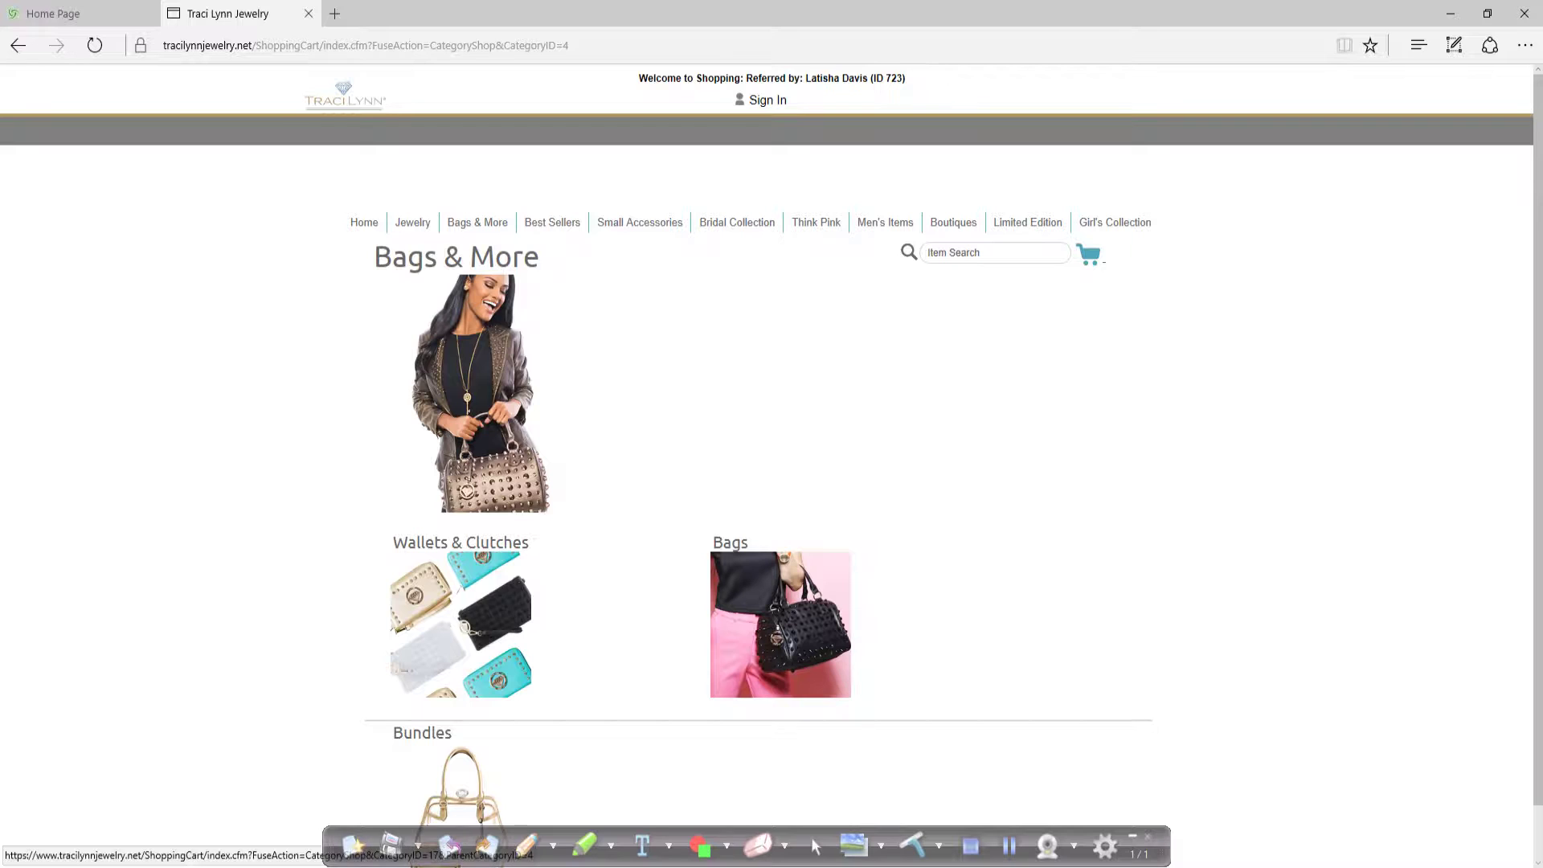
pyautogui.click(781, 625)
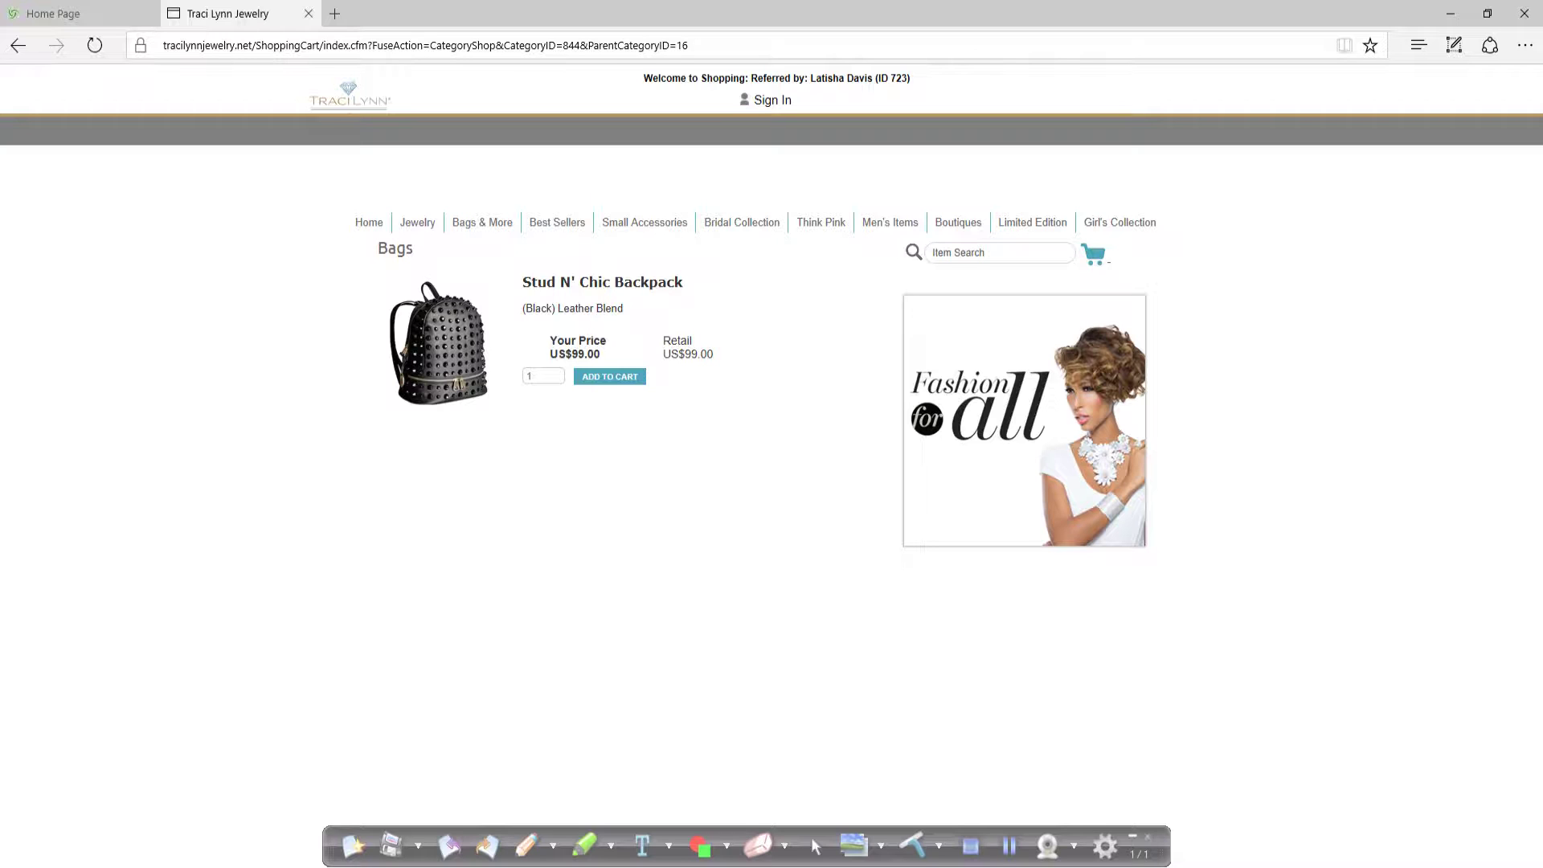
# Copy the Stud N' Chic Backpack product page's web address
pyautogui.click(443, 46)
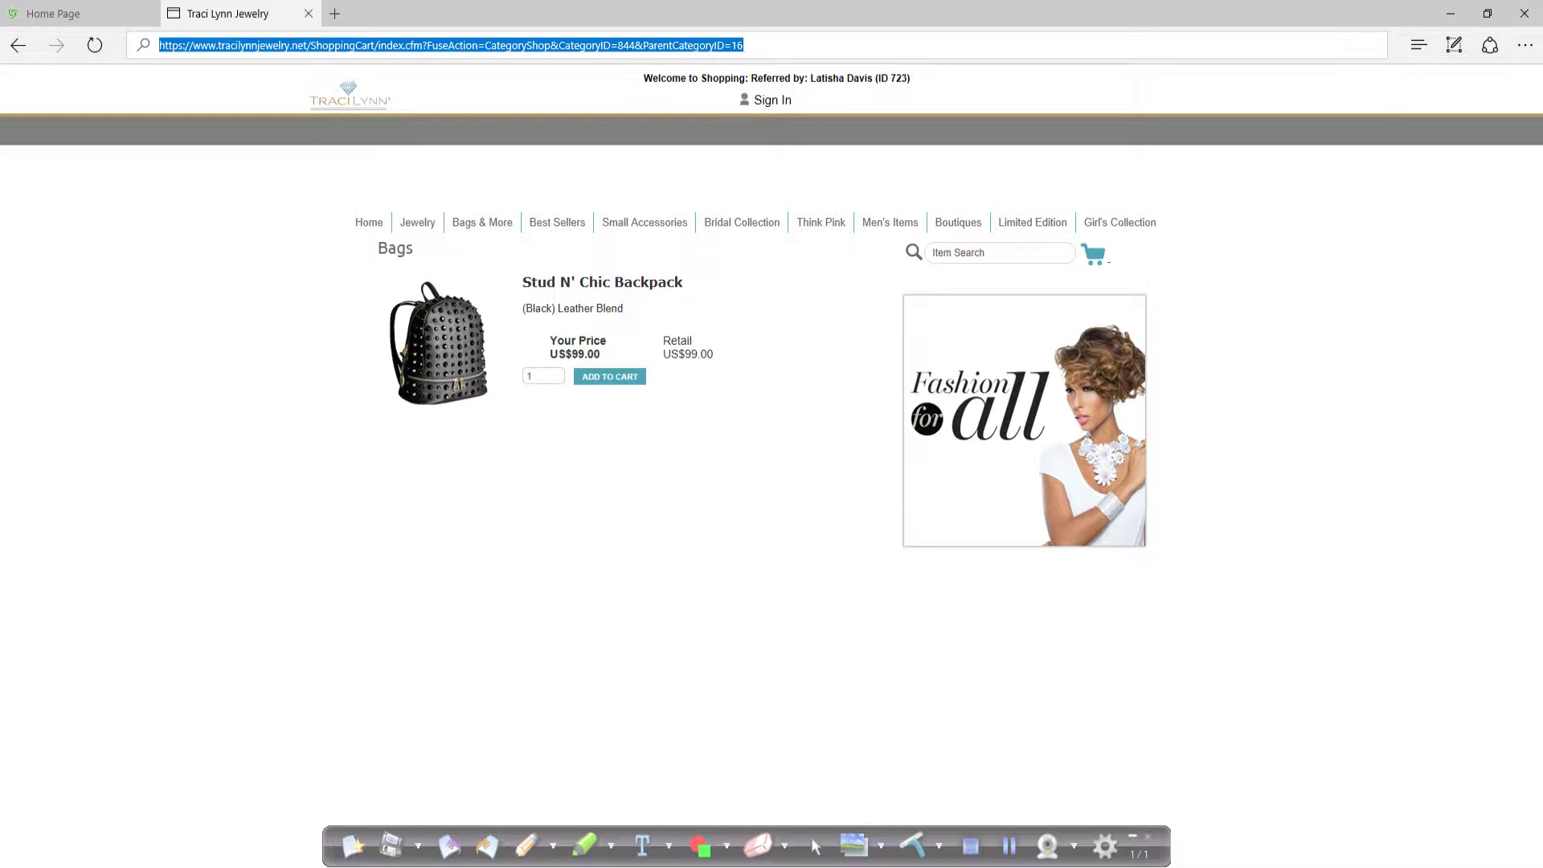
pyautogui.rightClick(443, 46)
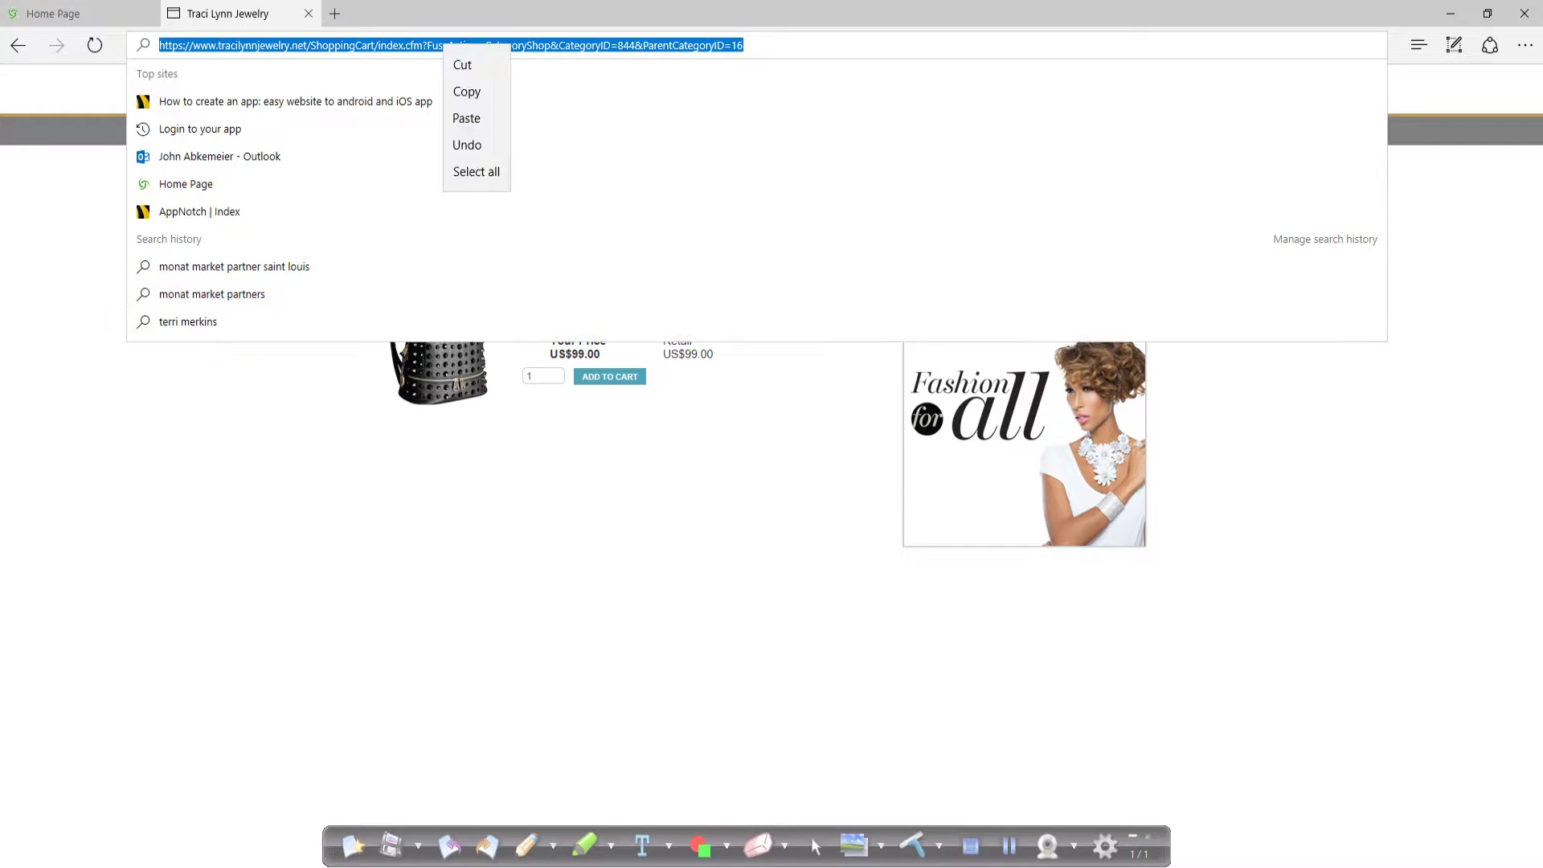
pyautogui.click(466, 91)
pyautogui.press('Escape')
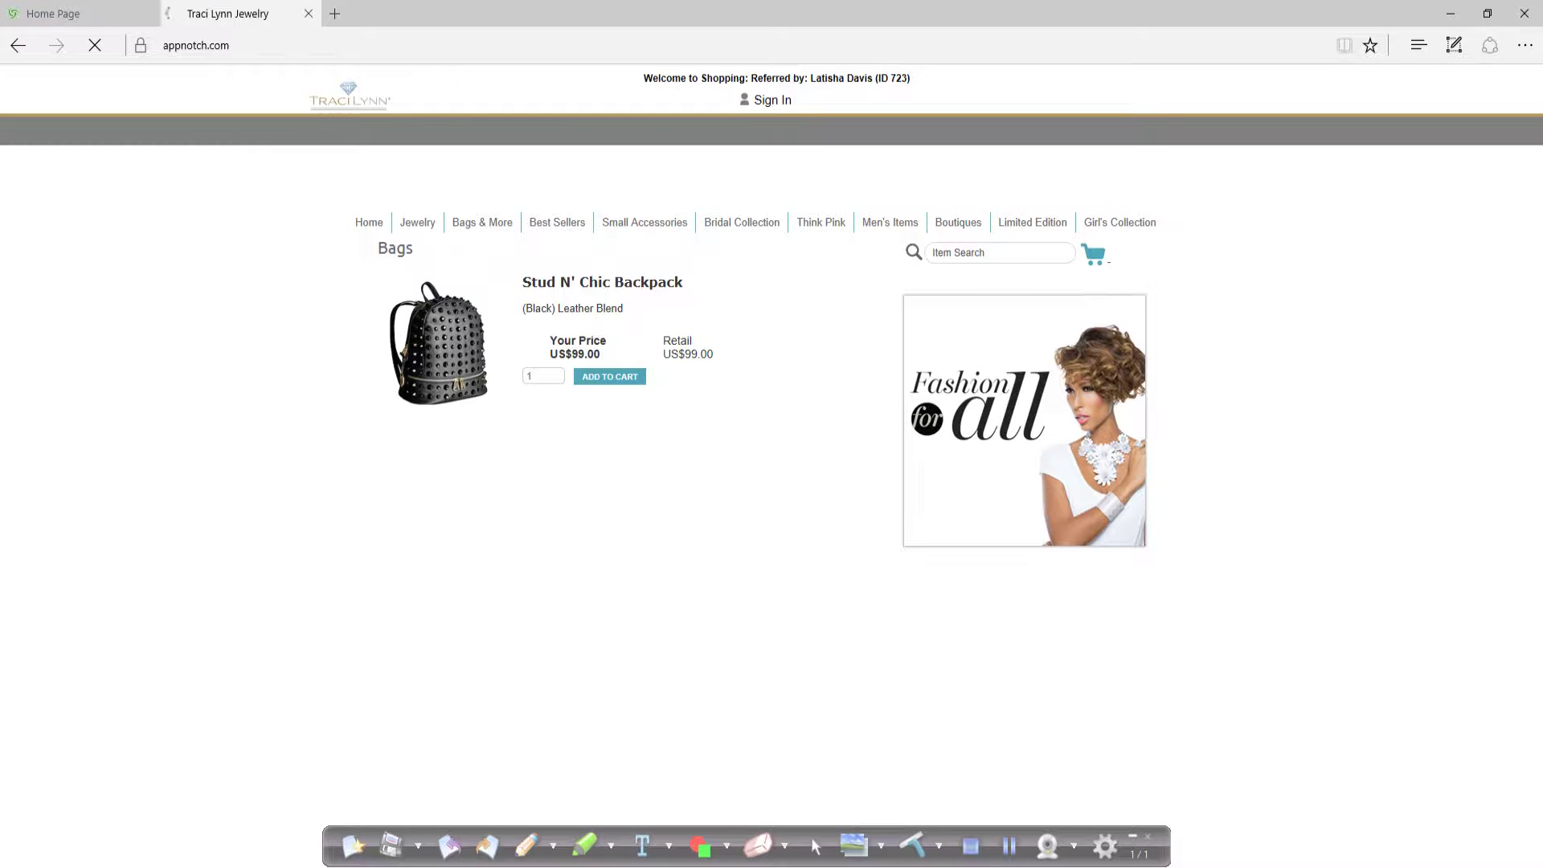
# Paste the backpack page address into the push Url field and close the Send Push dialog
pyautogui.click(70, 14)
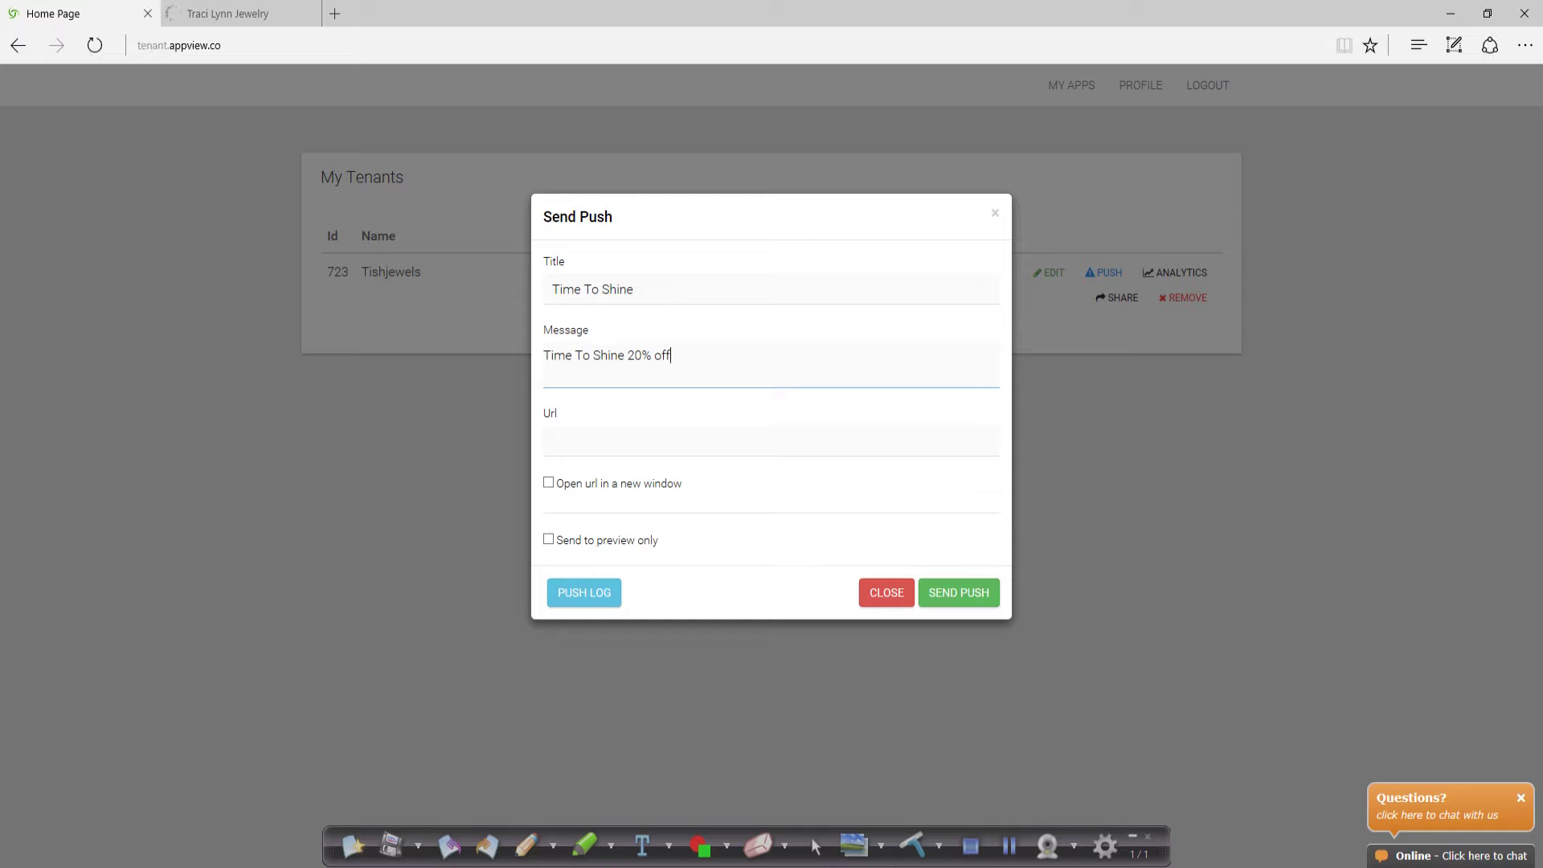
pyautogui.click(574, 441)
pyautogui.rightClick(574, 445)
pyautogui.click(599, 487)
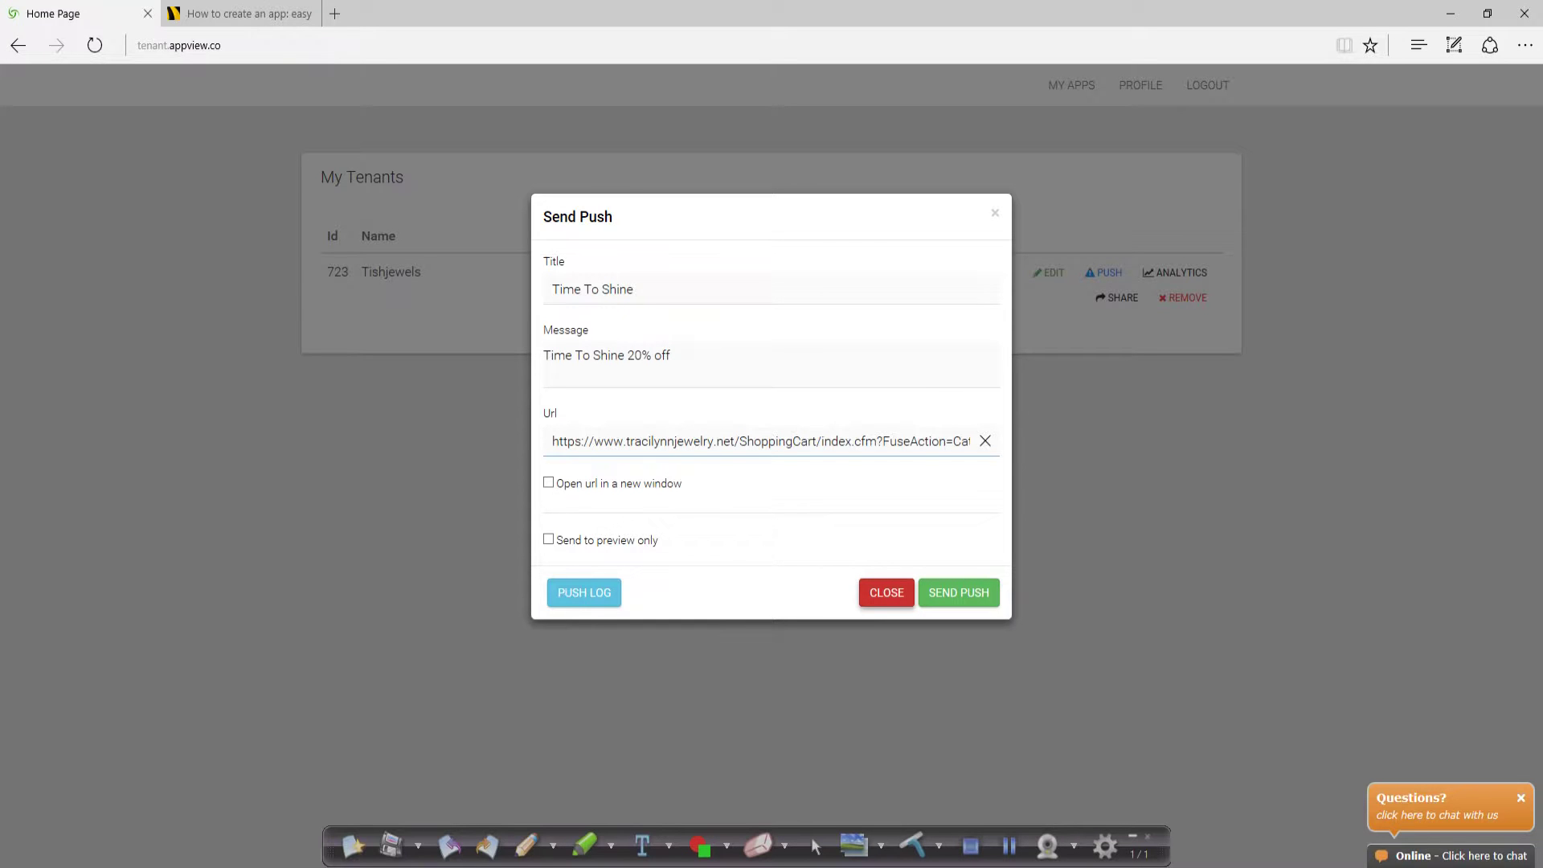
pyautogui.click(887, 593)
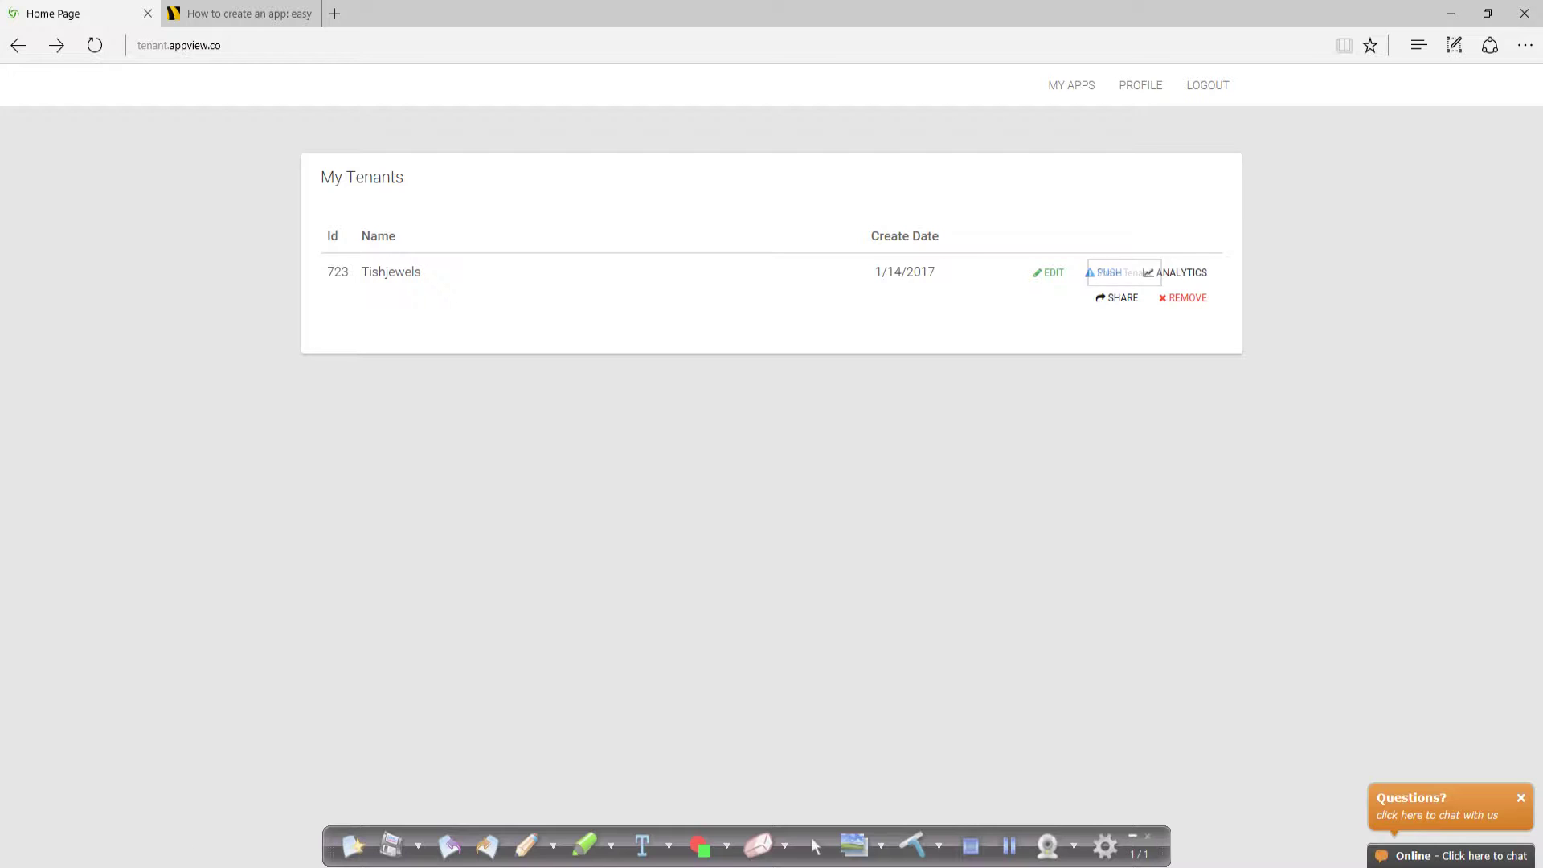
# Minimize the browser and display slide 5, 'One Tap Away To', in the deck
pyautogui.click(1451, 13)
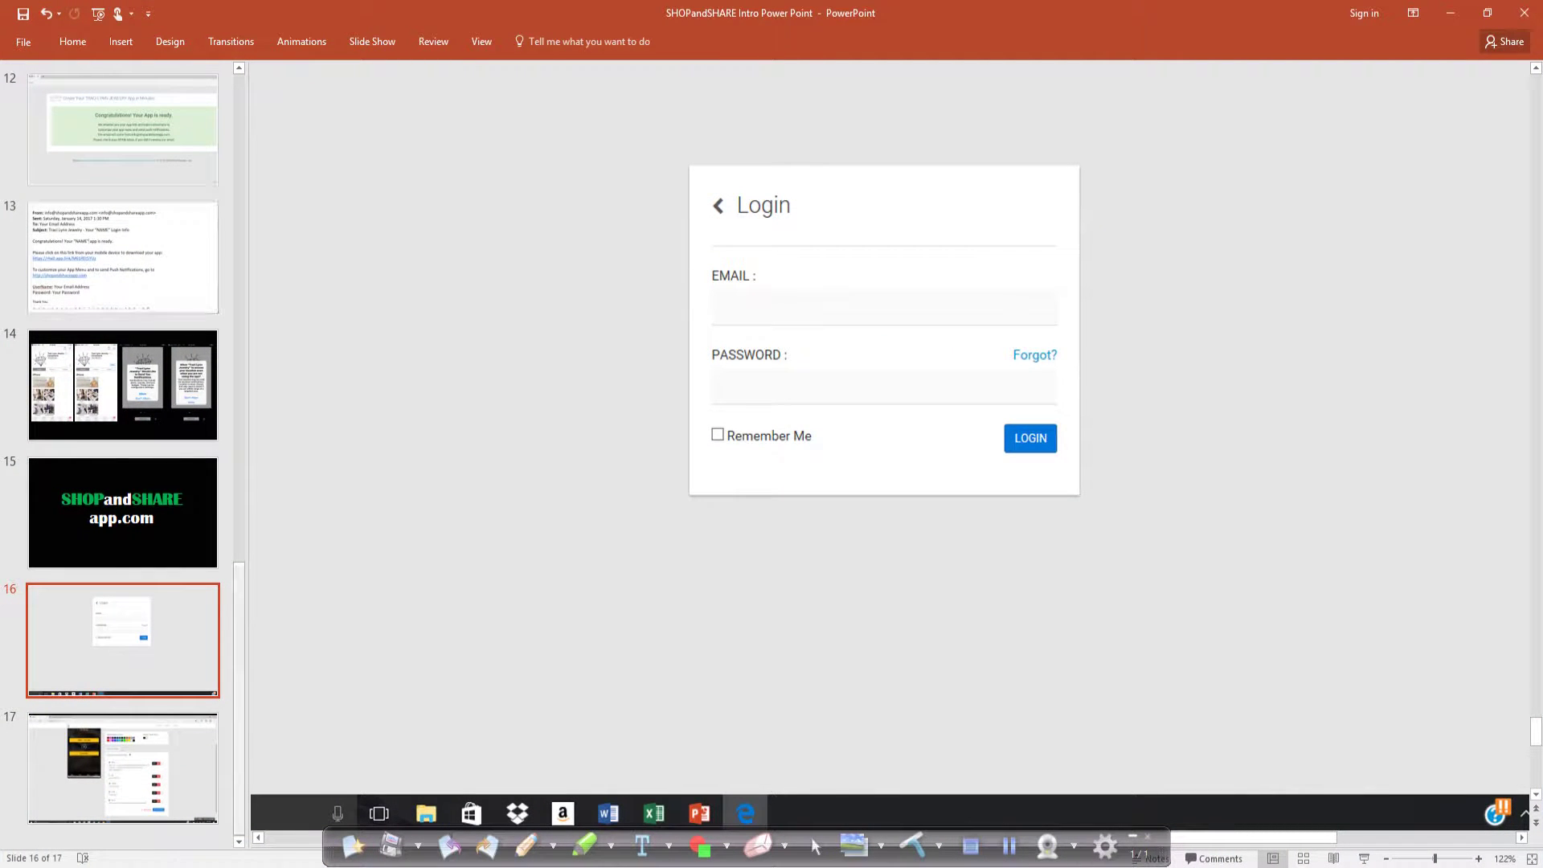
pyautogui.rightClick(239, 580)
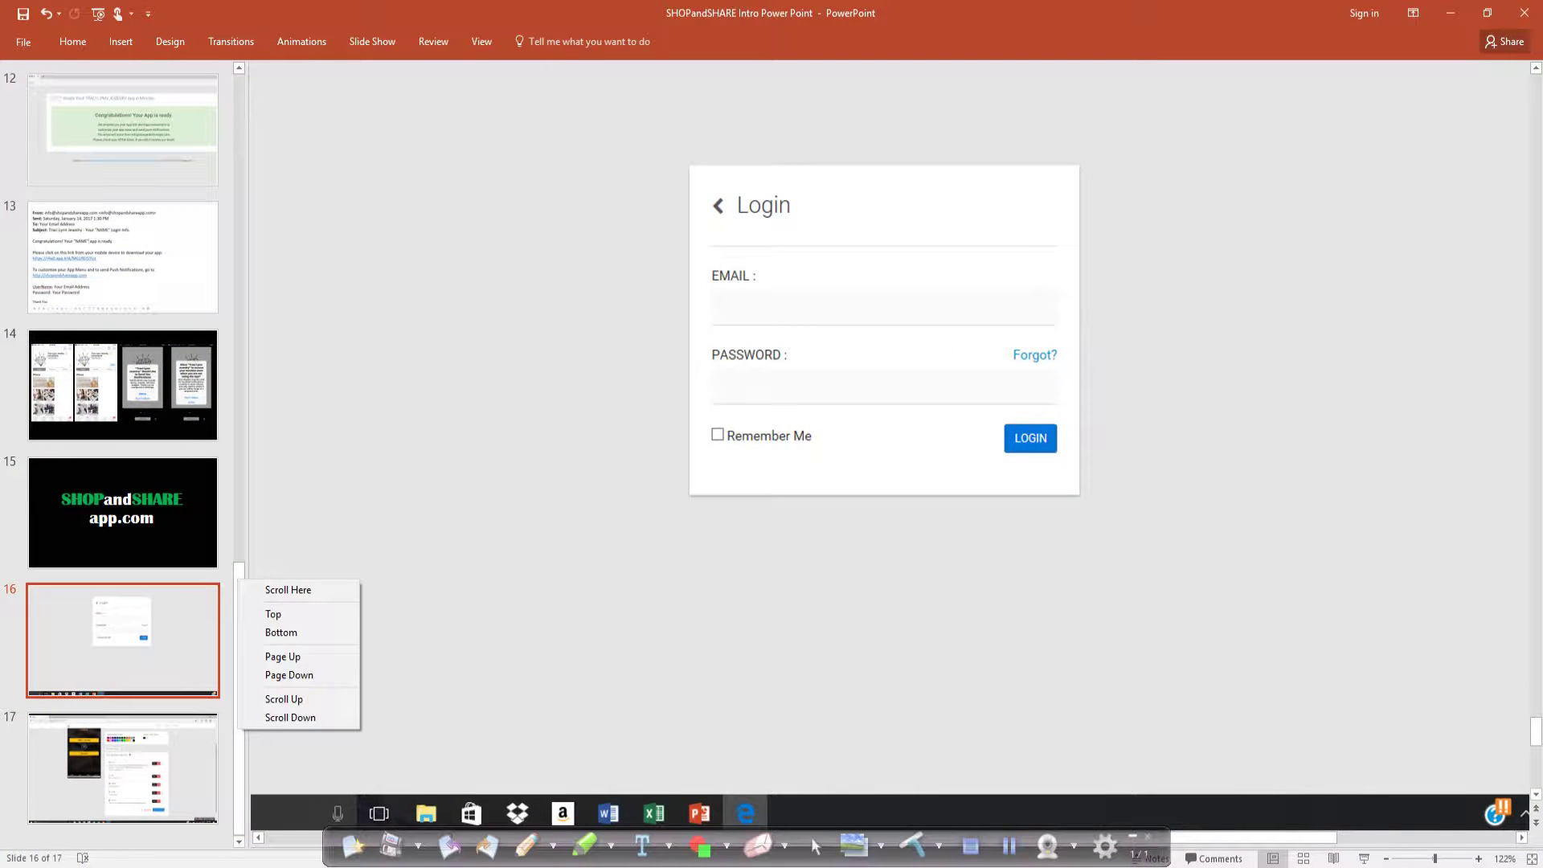
pyautogui.click(273, 614)
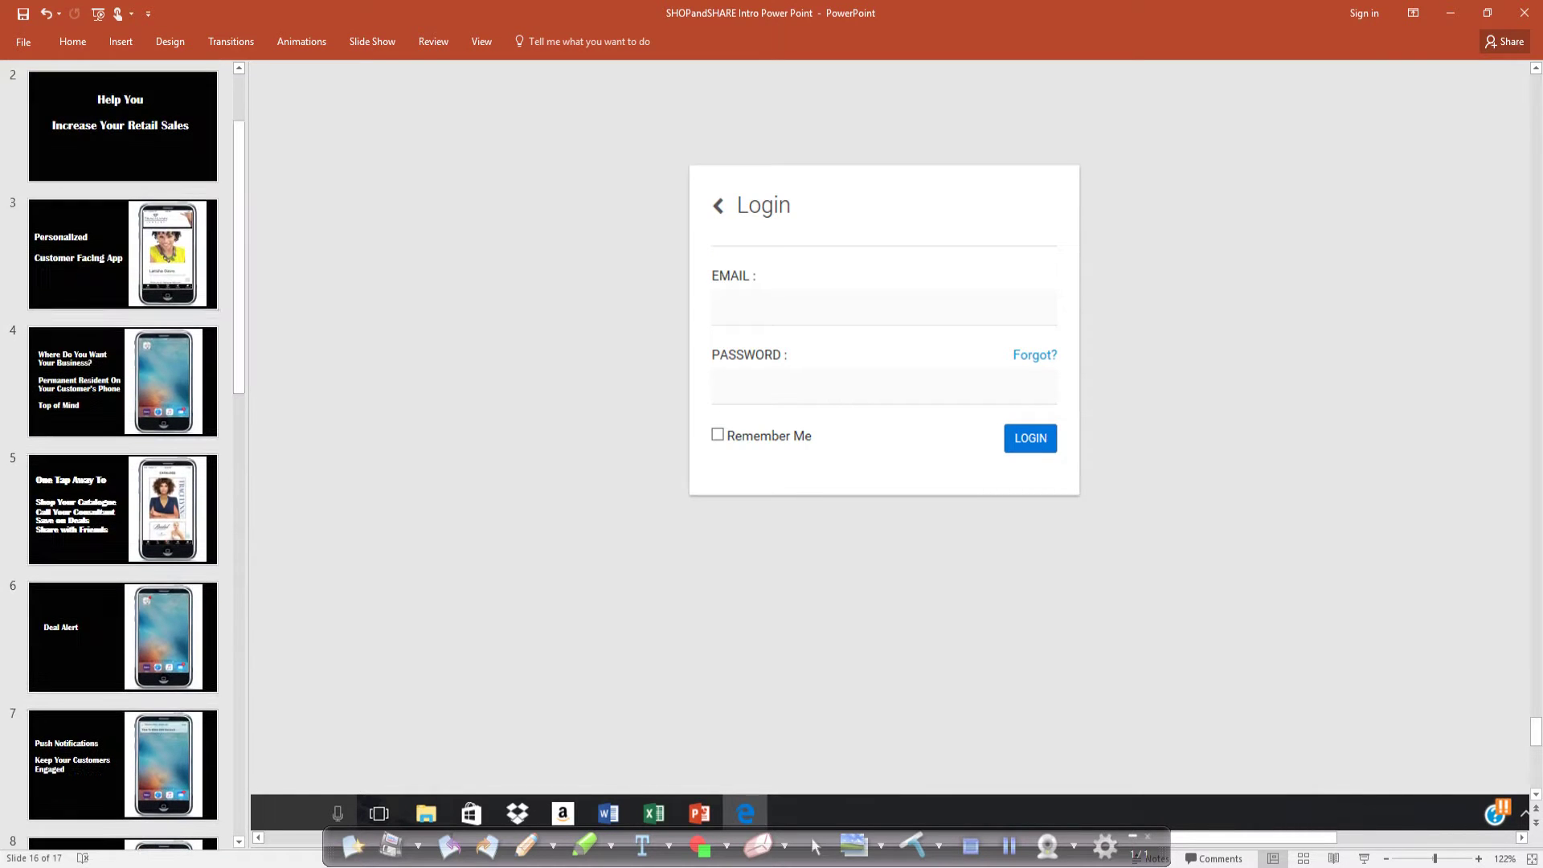
pyautogui.click(122, 508)
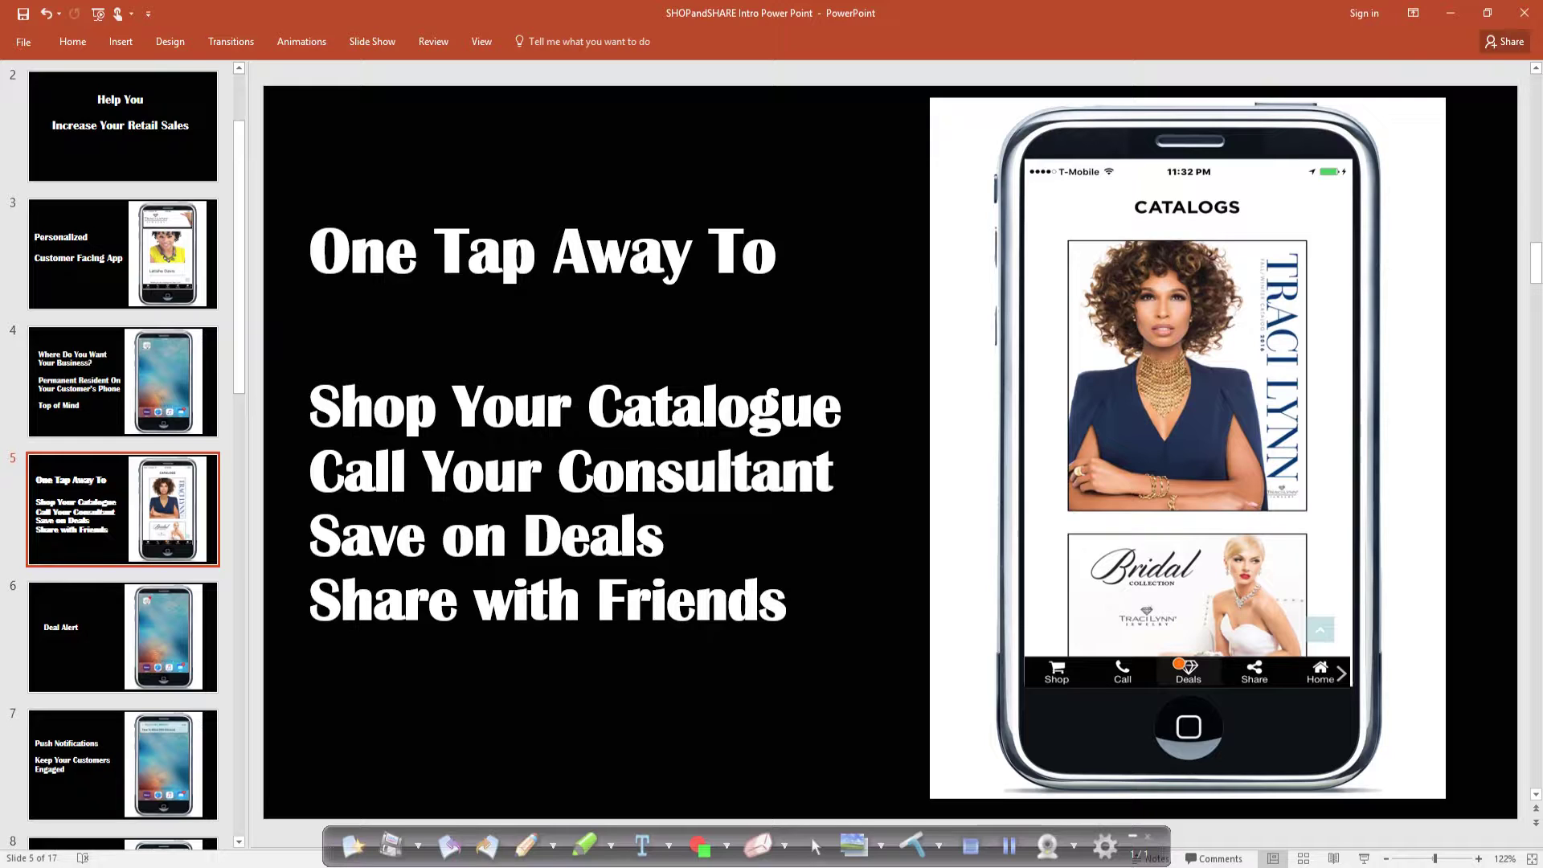
# Show slides 7 Push Notifications, 8 Another Order For You, 5, then 9 Easy For Your Customers
pyautogui.click(122, 764)
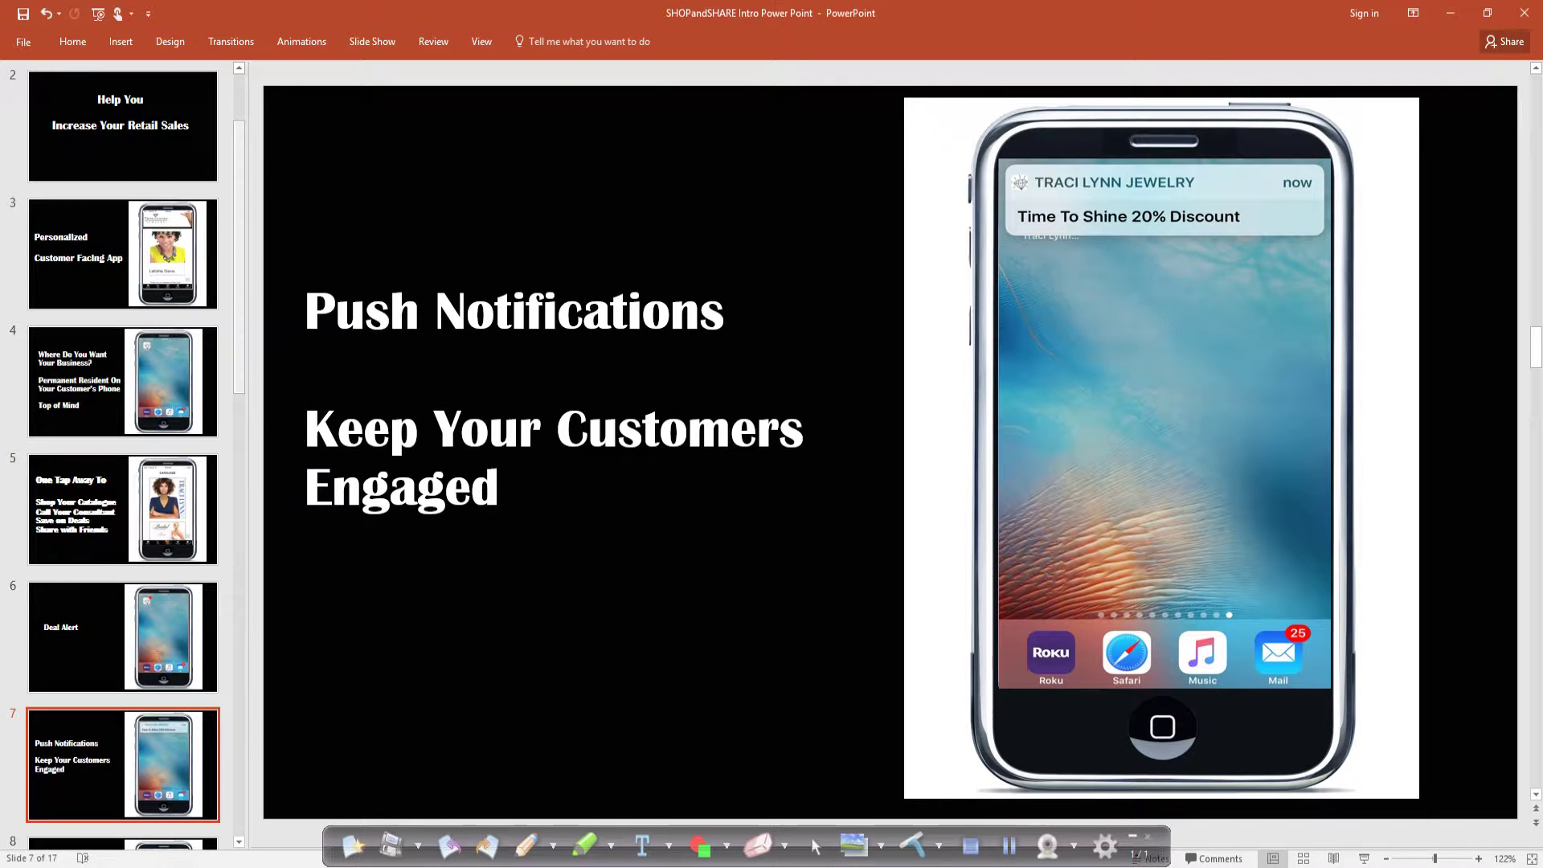
pyautogui.scroll(-2, 122, 382)
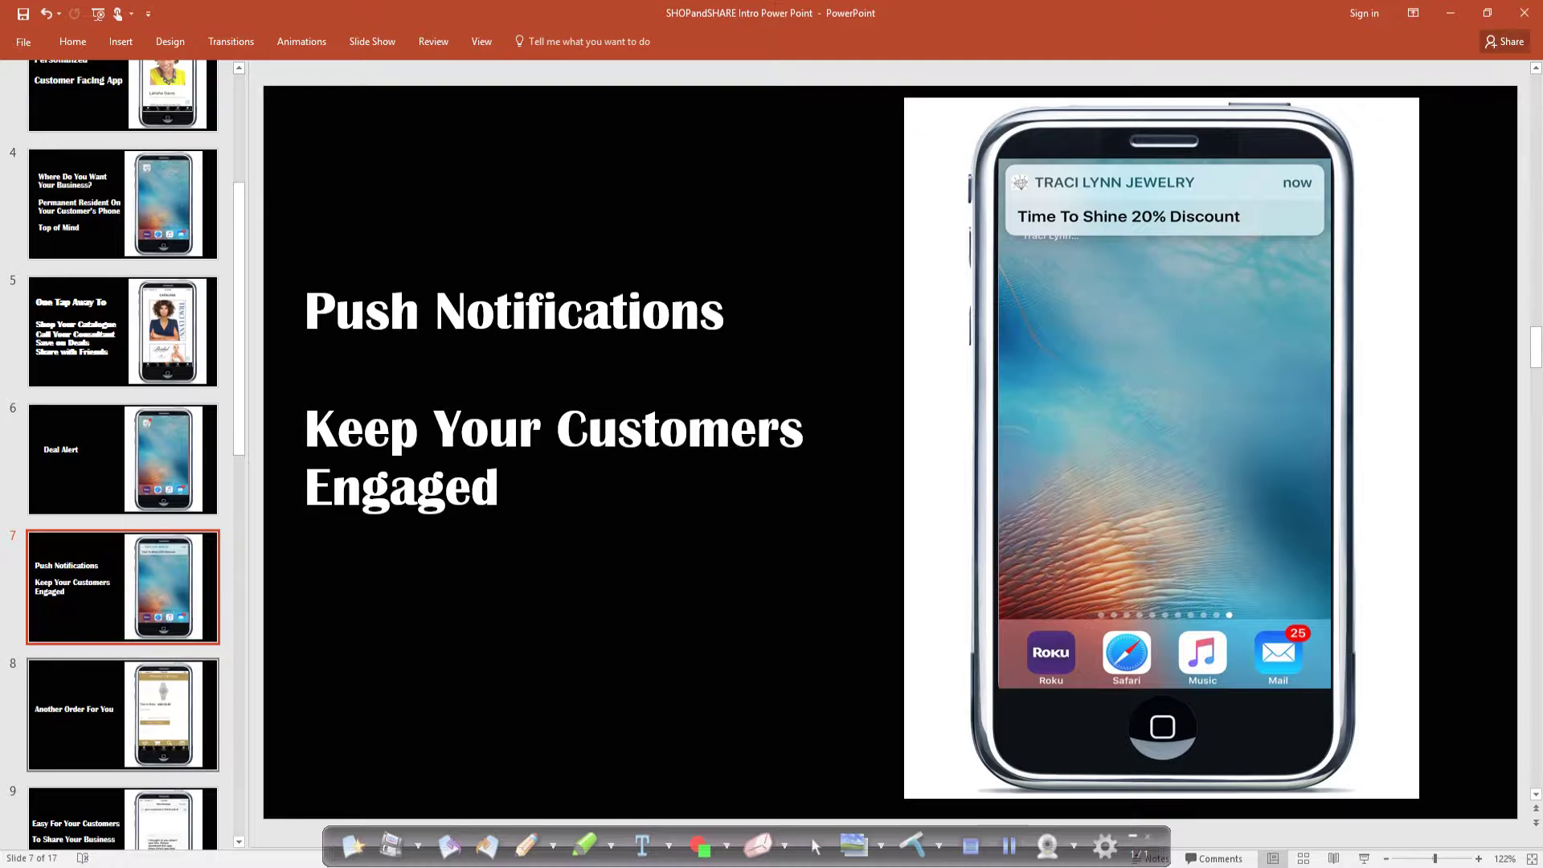
pyautogui.click(122, 717)
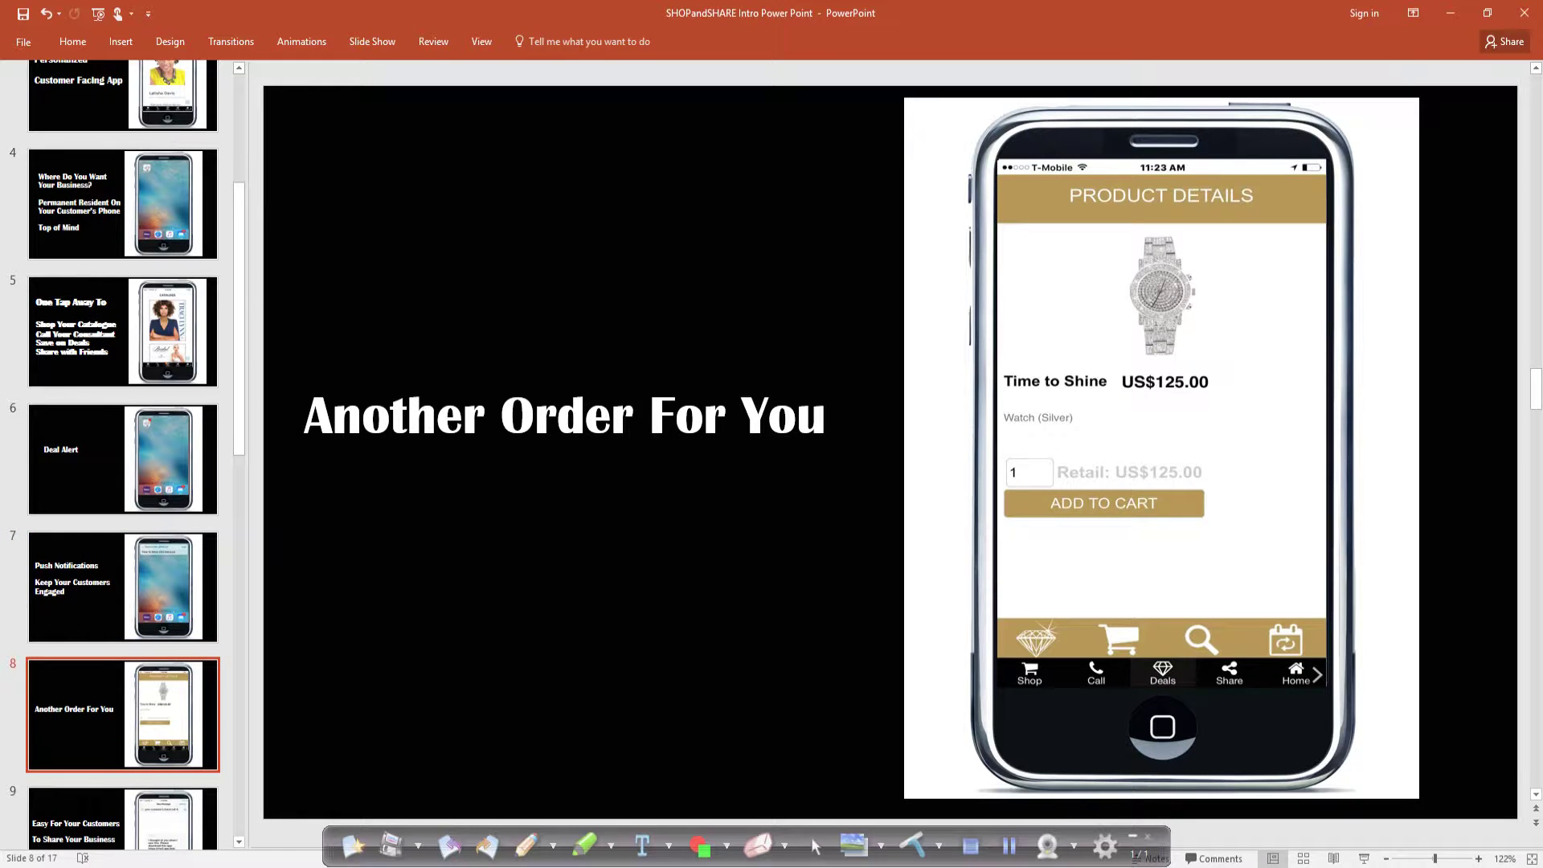
pyautogui.click(122, 332)
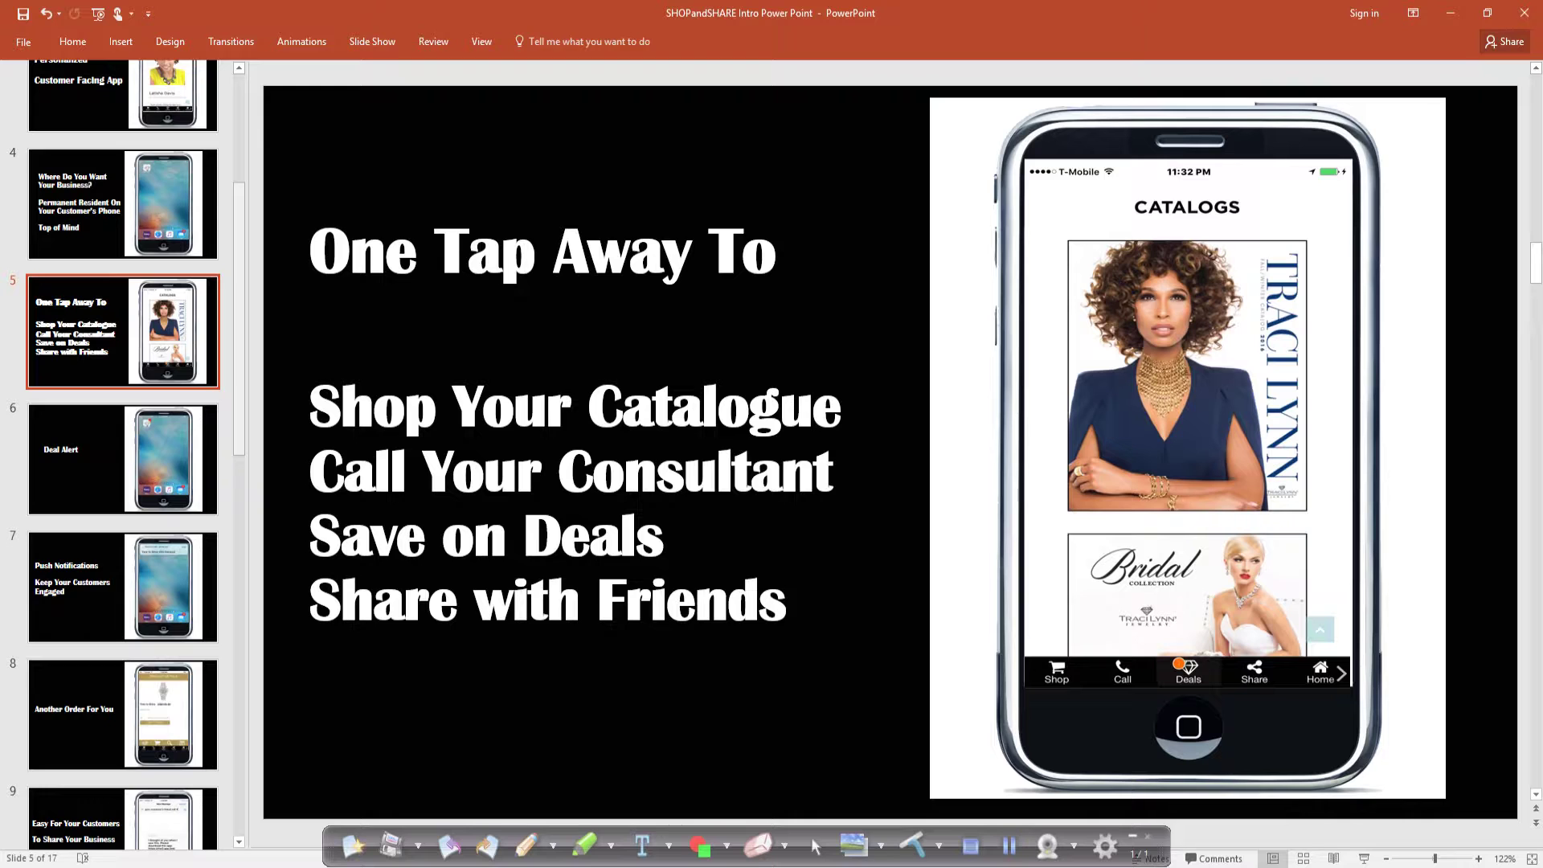
pyautogui.scroll(-3, 123, 562)
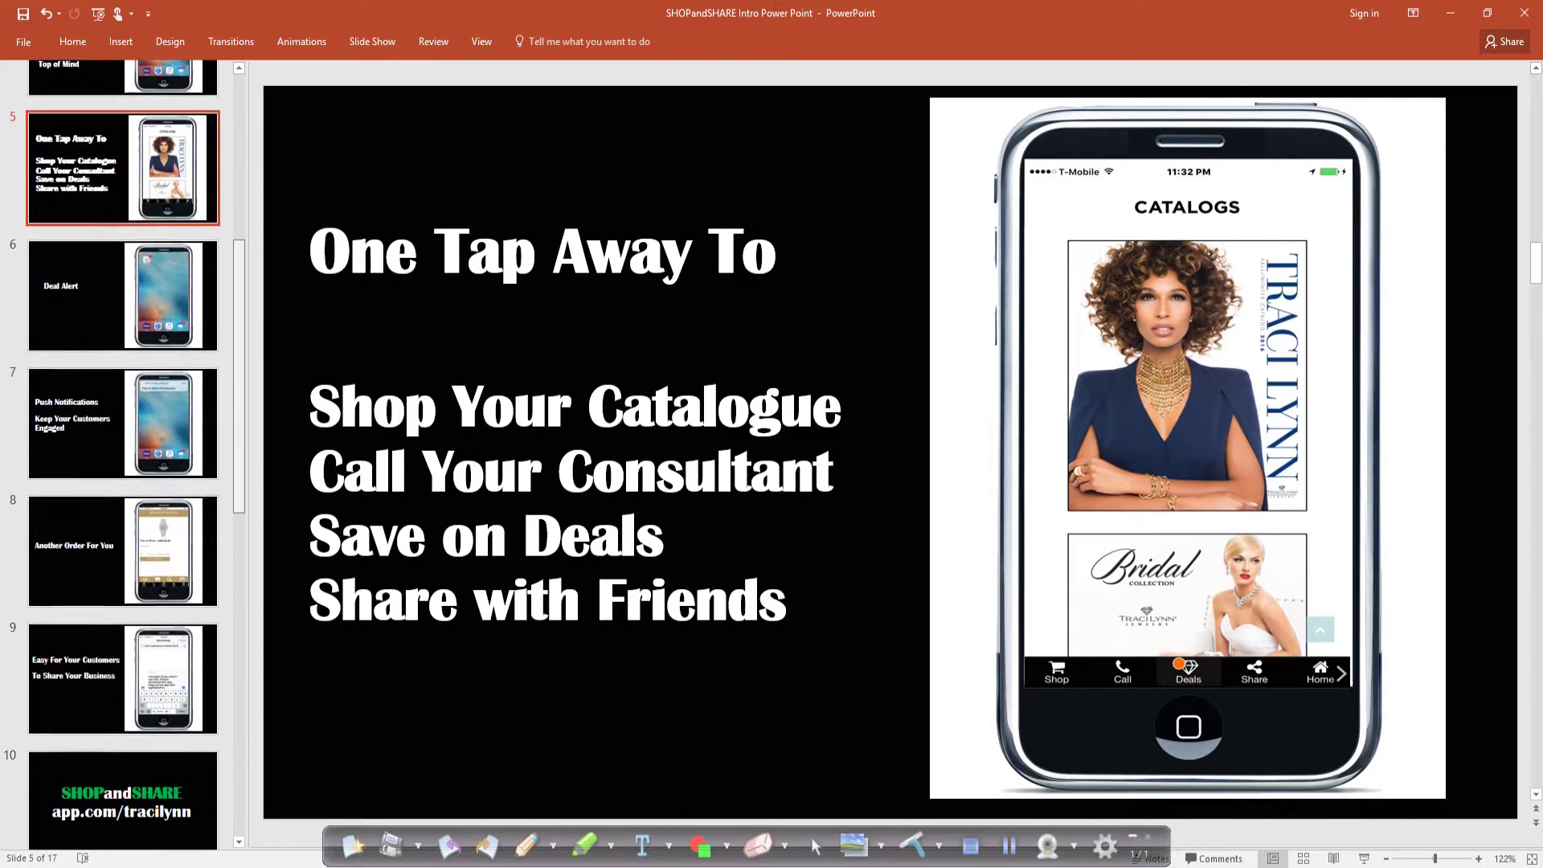
pyautogui.click(123, 567)
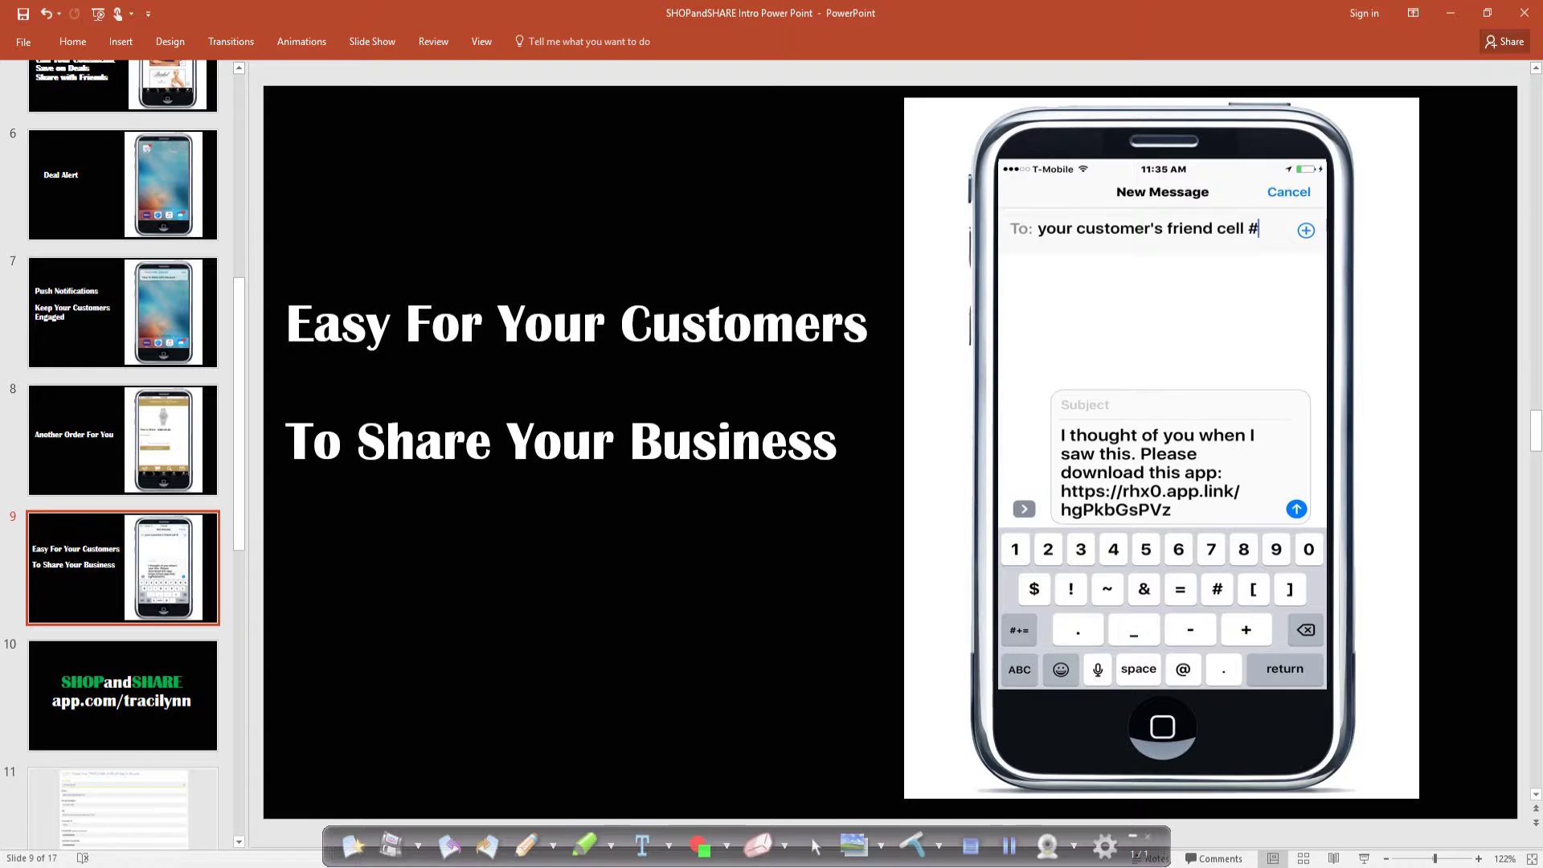
pyautogui.scroll(2, 122, 450)
pyautogui.scroll(6, 122, 450)
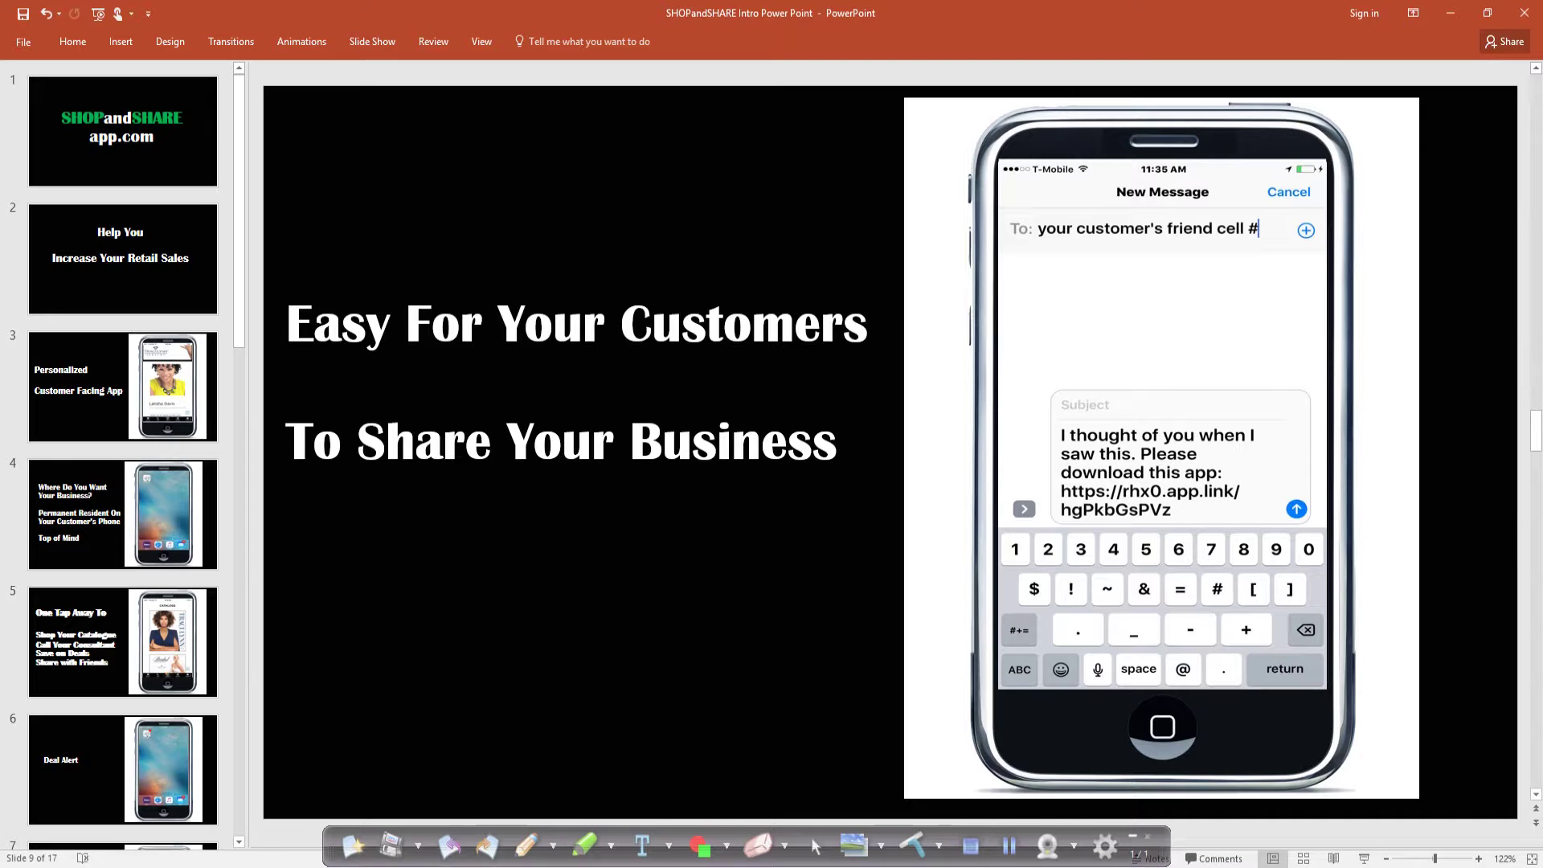
pyautogui.click(122, 131)
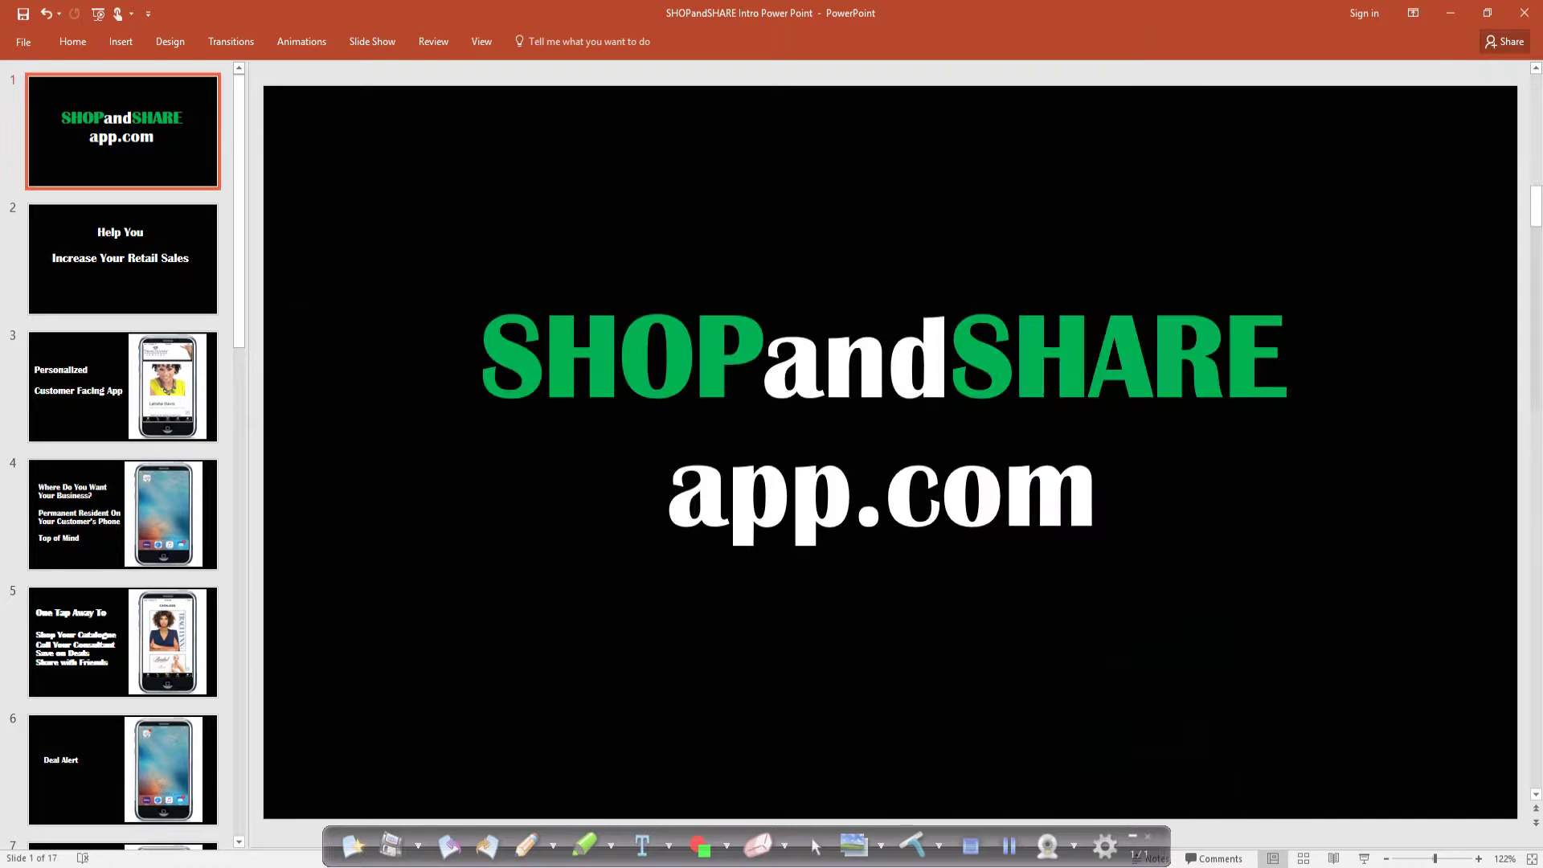